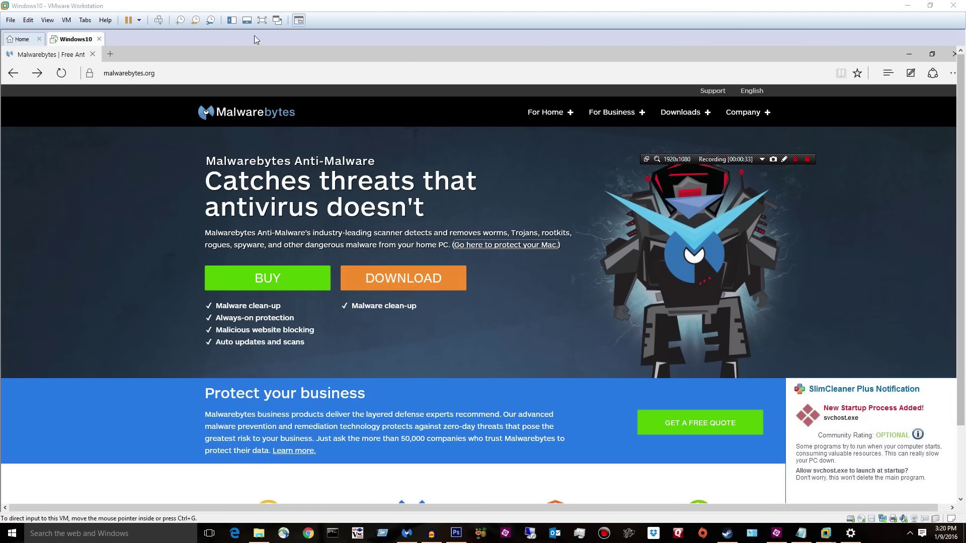
Step: Switch the VM to full screen and bring up the guest taskbar's context menu
click(261, 20)
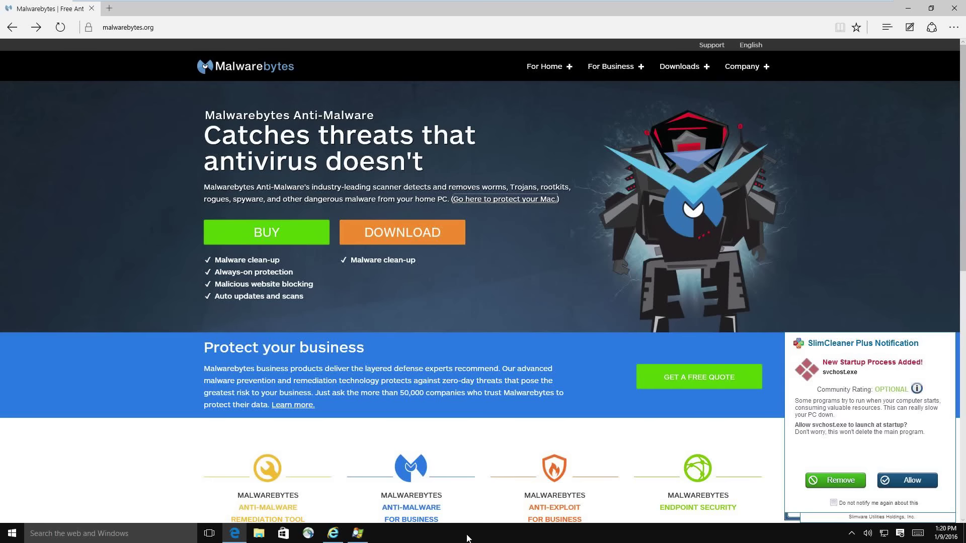
right_click(460, 529)
click(492, 492)
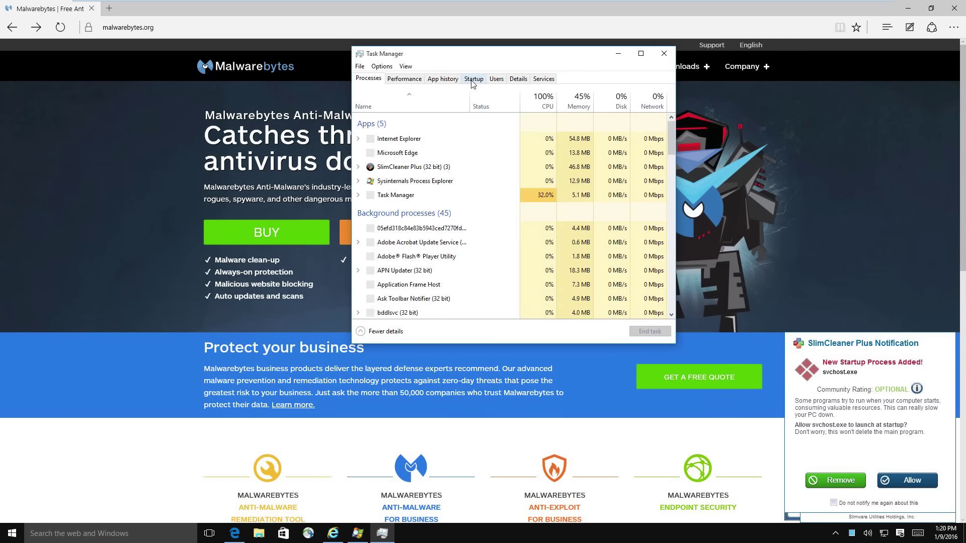
click(516, 79)
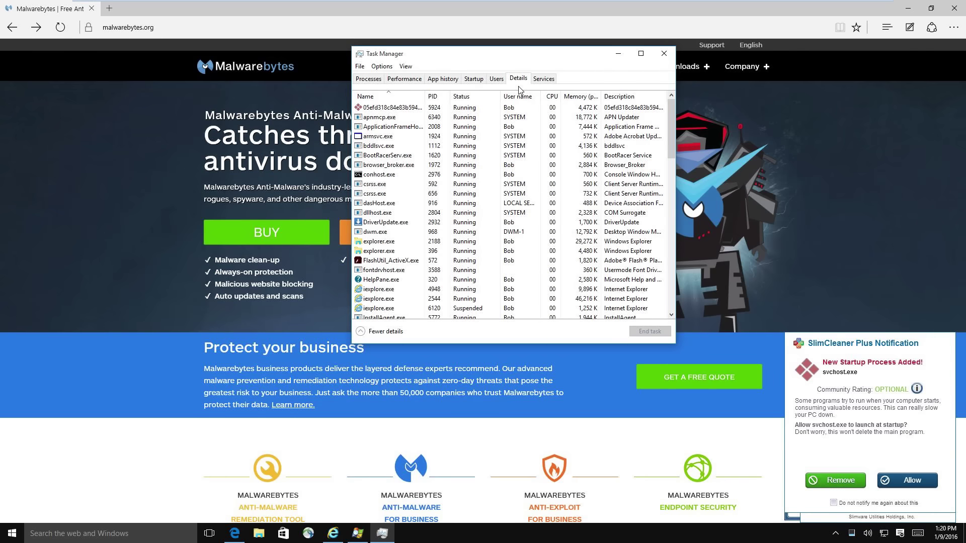
click(410, 110)
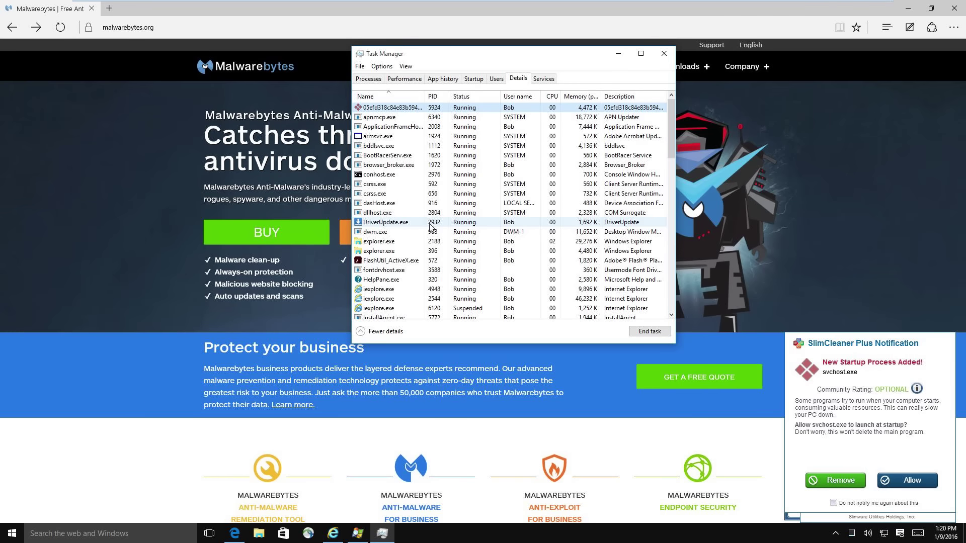
scroll(430, 228, down, 1)
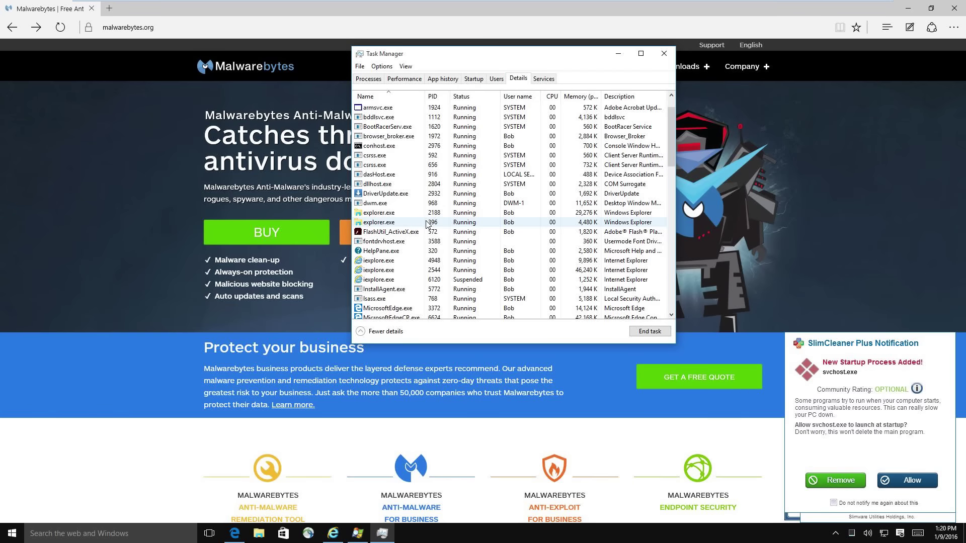
scroll(426, 224, down, 2)
scroll(427, 225, down, 1)
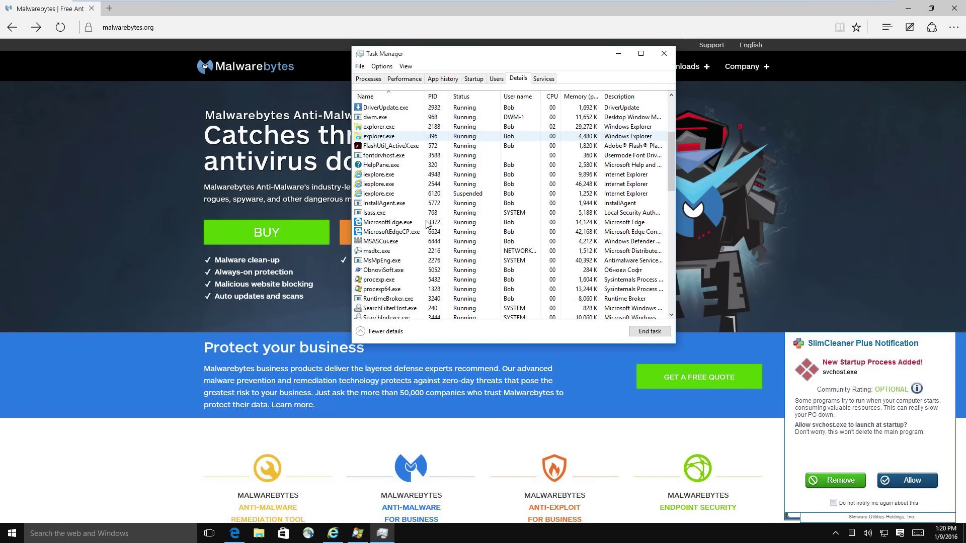
scroll(427, 224, down, 4)
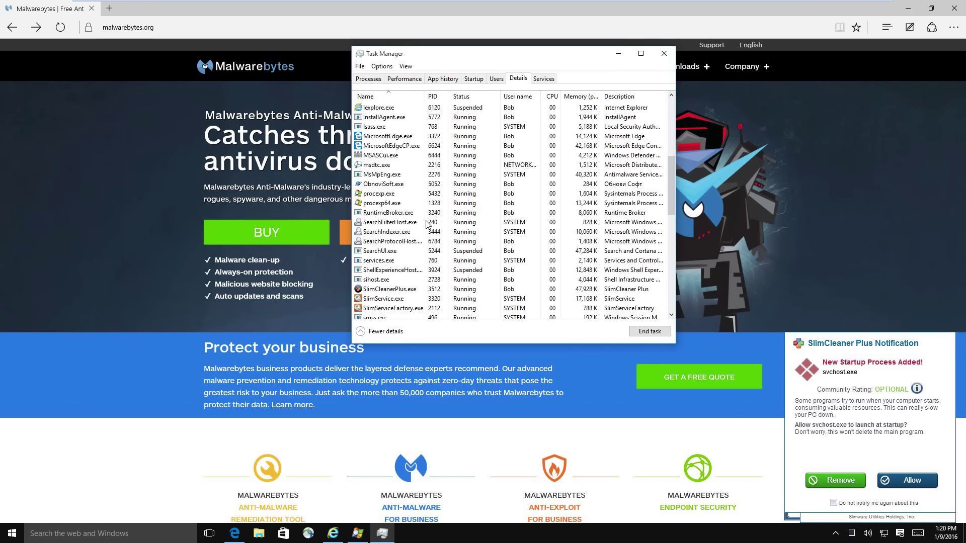
scroll(426, 224, down, 1)
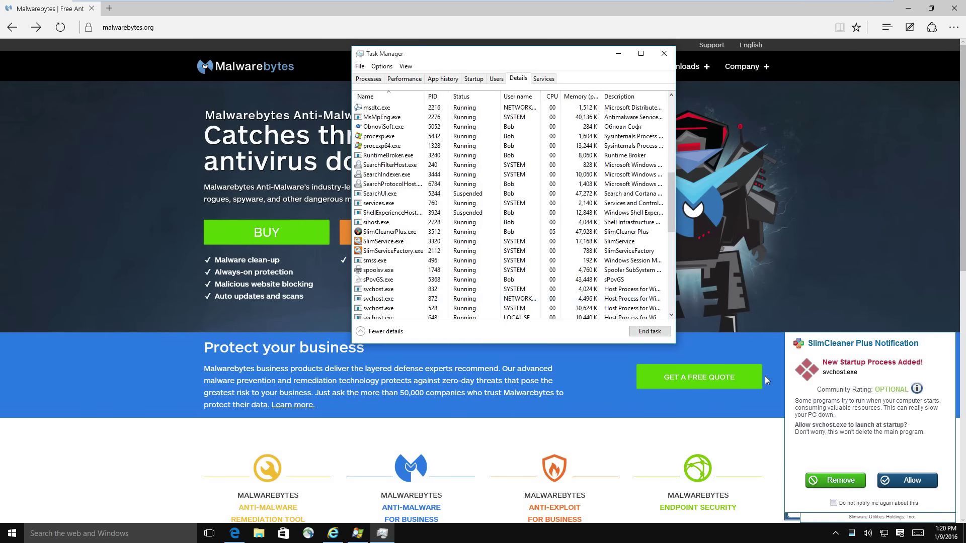
scroll(476, 202, down, 5)
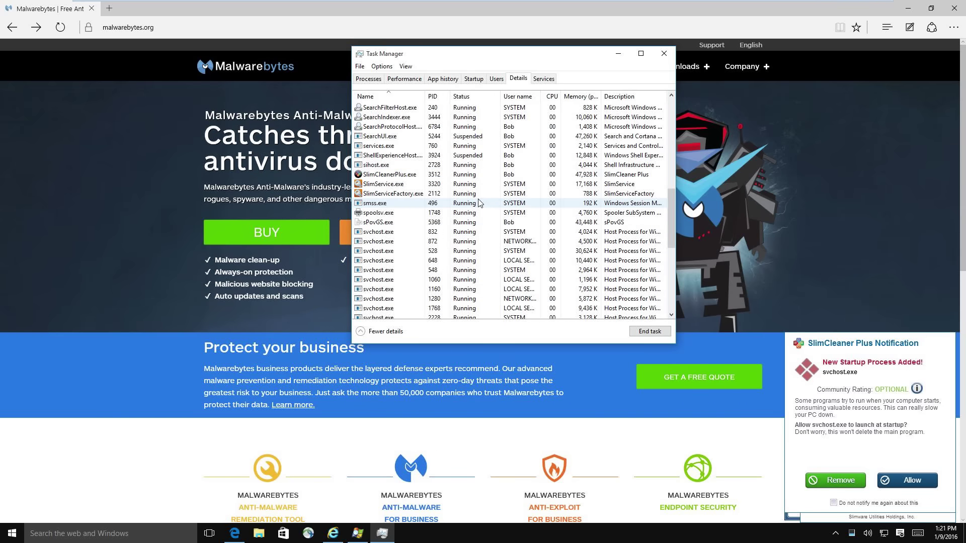
scroll(476, 200, down, 5)
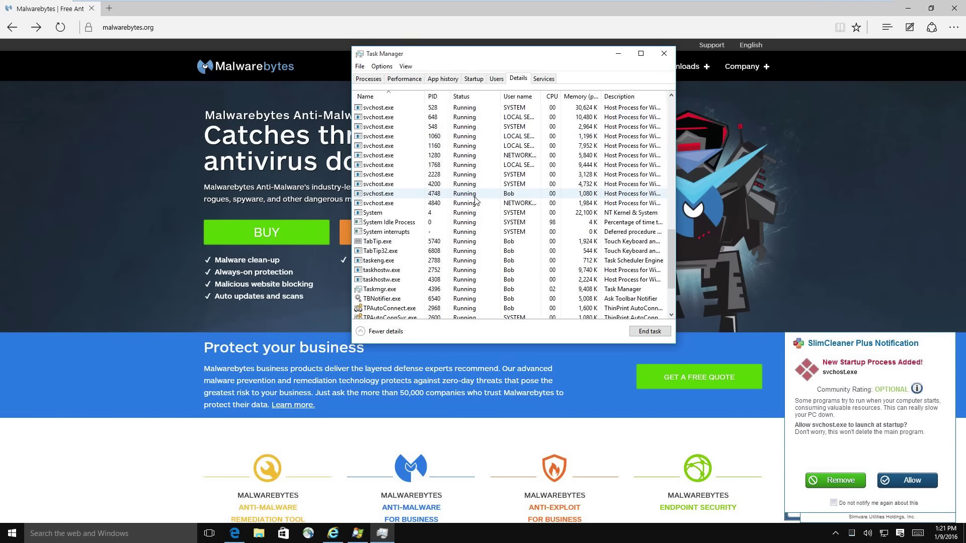
scroll(472, 197, up, 14)
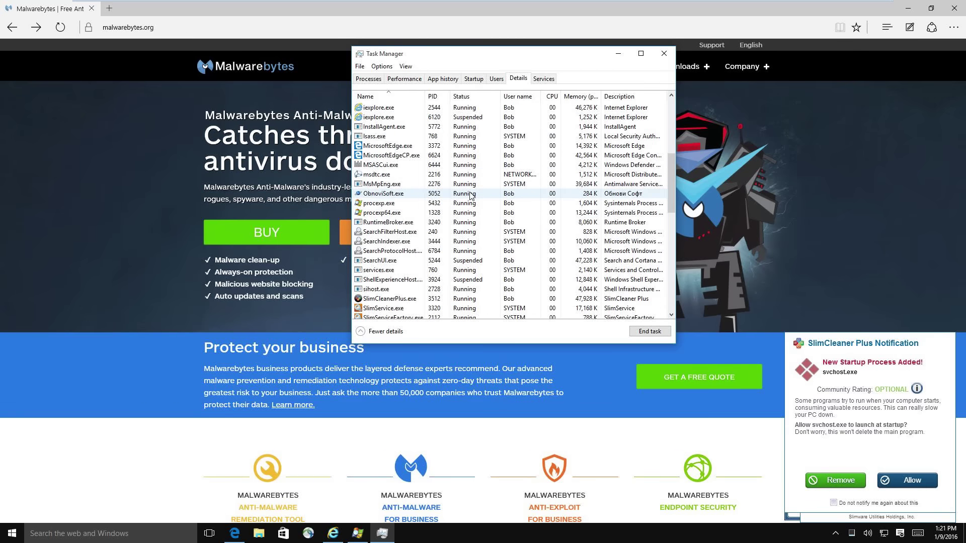
scroll(473, 197, up, 5)
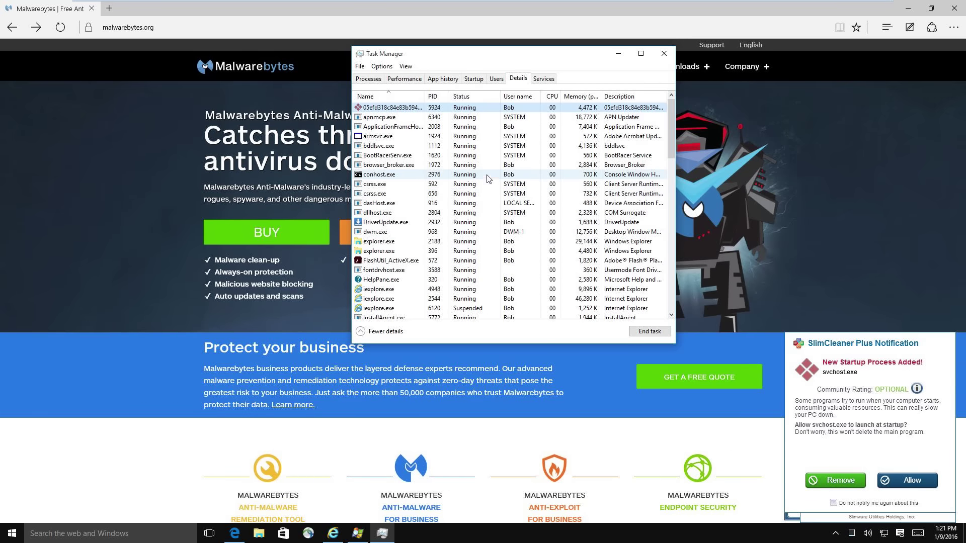
click(665, 54)
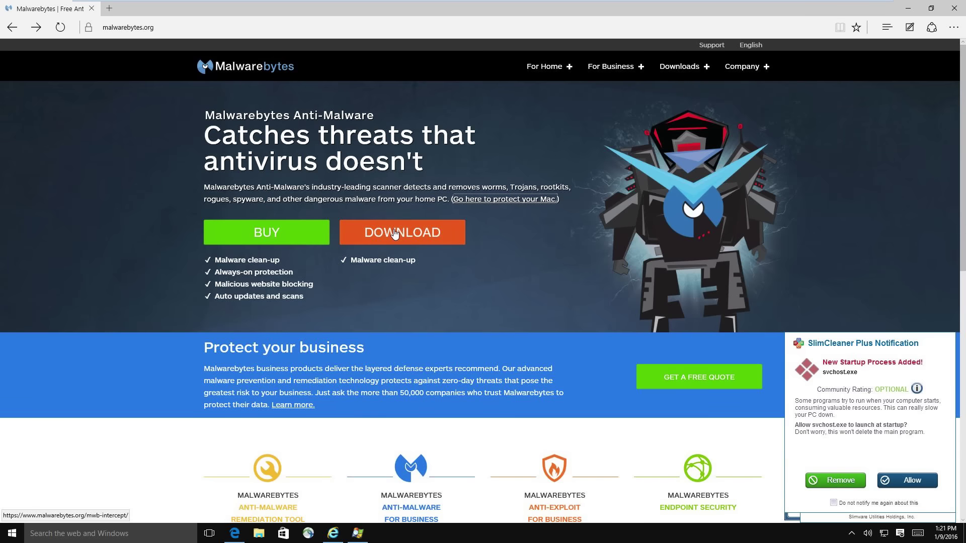
Step: Follow Malwarebytes' DOWNLOAD button to the mwb-intercept page with For Home and For Business options
click(375, 232)
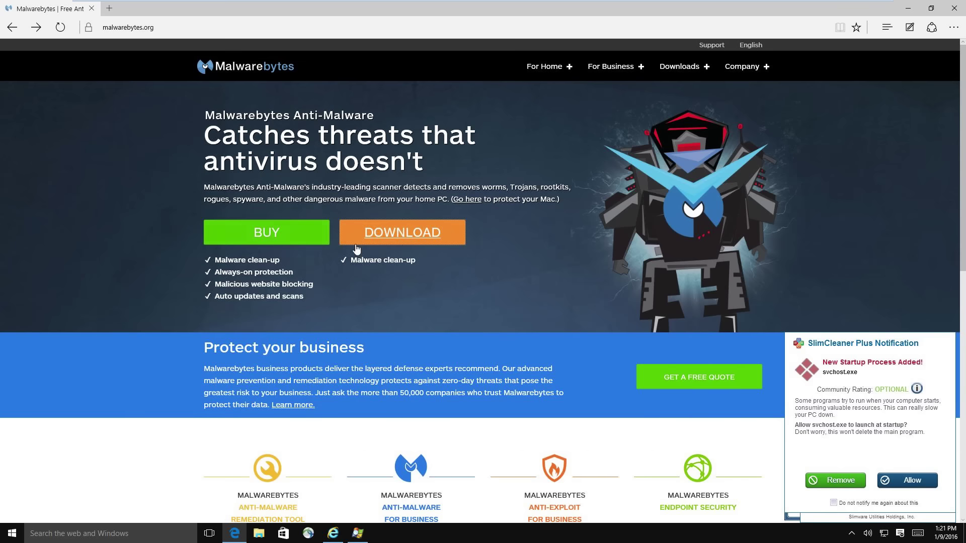
click(421, 237)
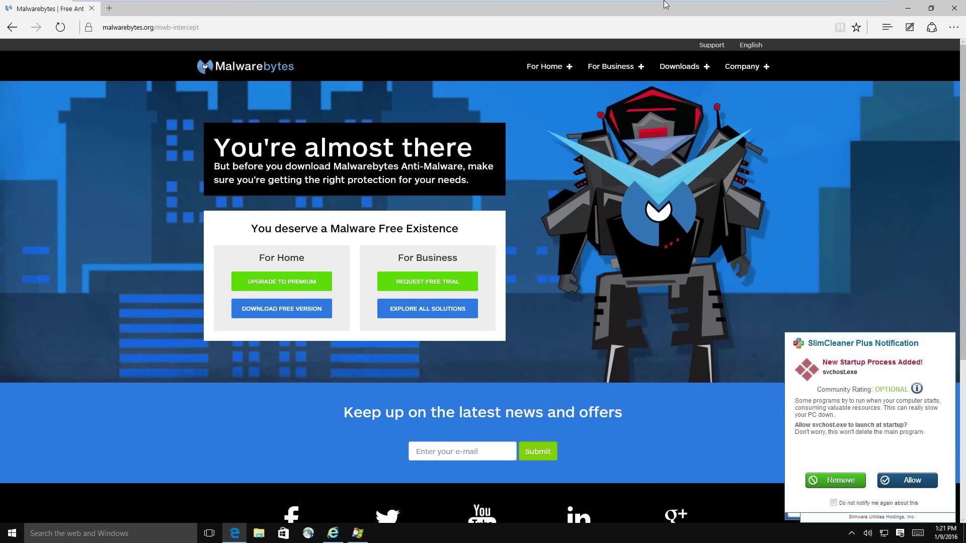
mouse_move(663, 3)
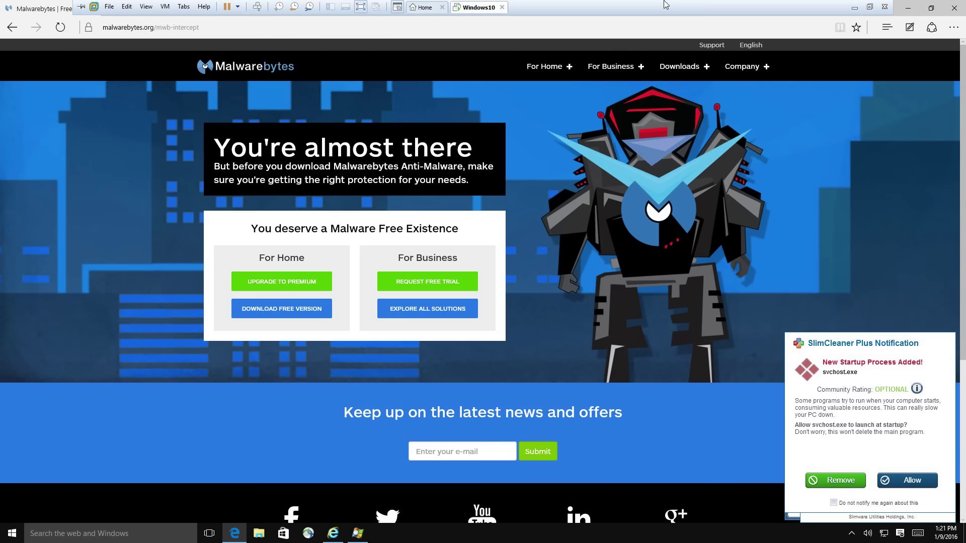
click(869, 8)
click(909, 534)
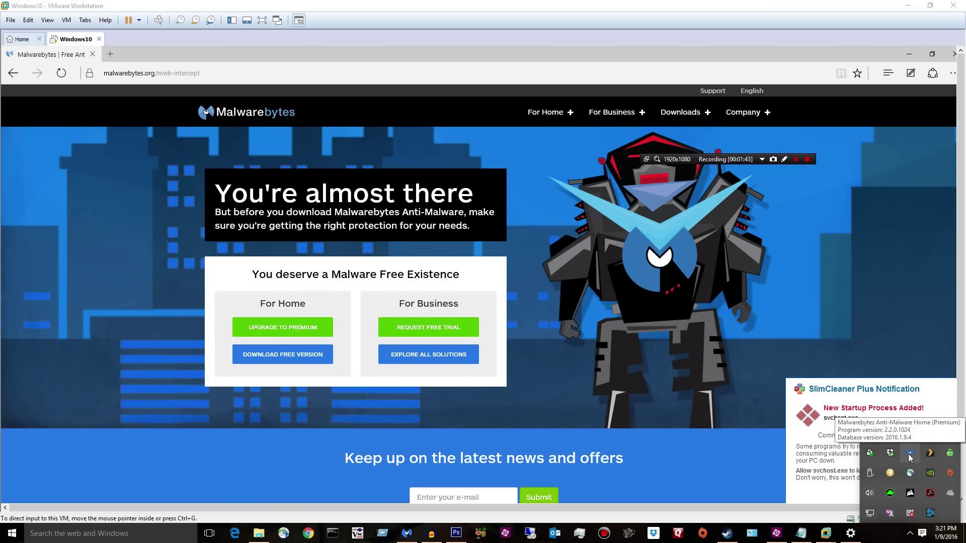
double_click(909, 454)
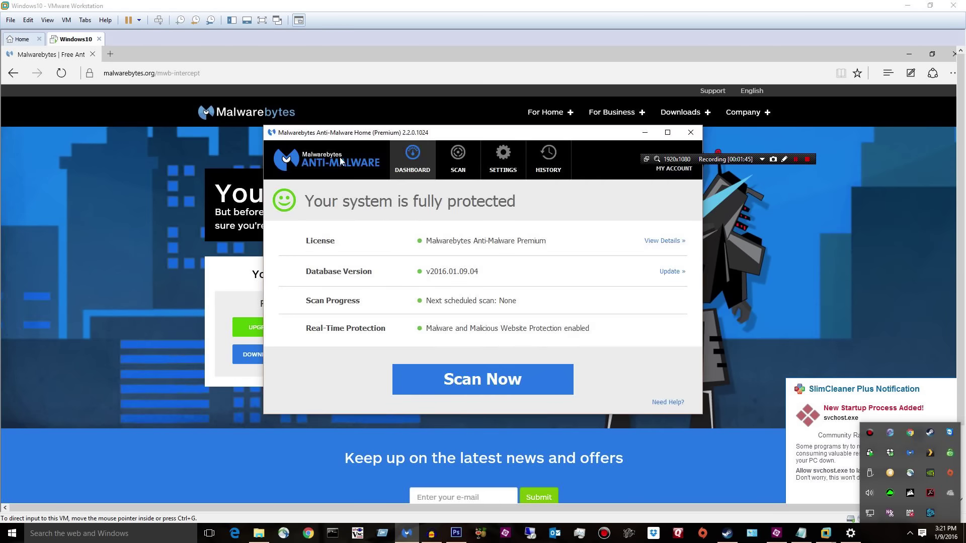
click(645, 132)
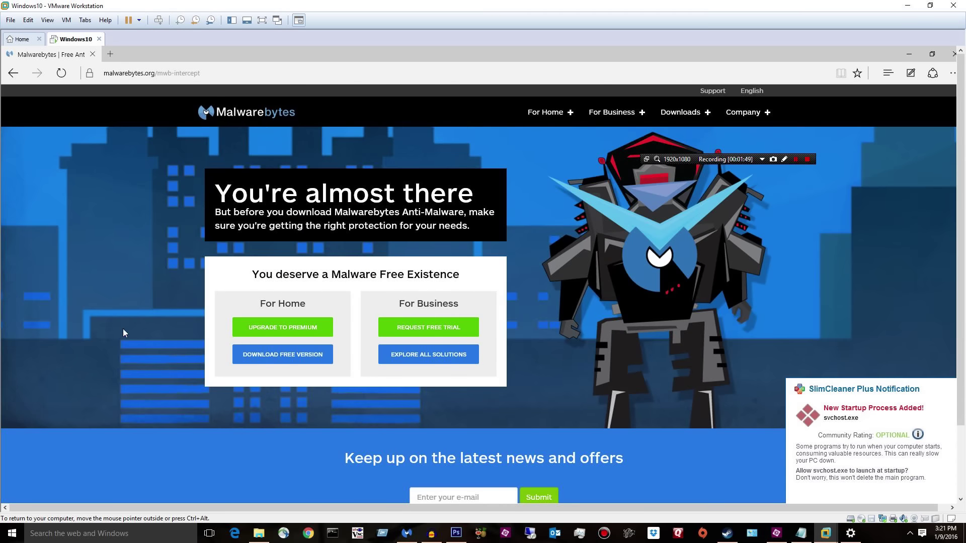
click(262, 20)
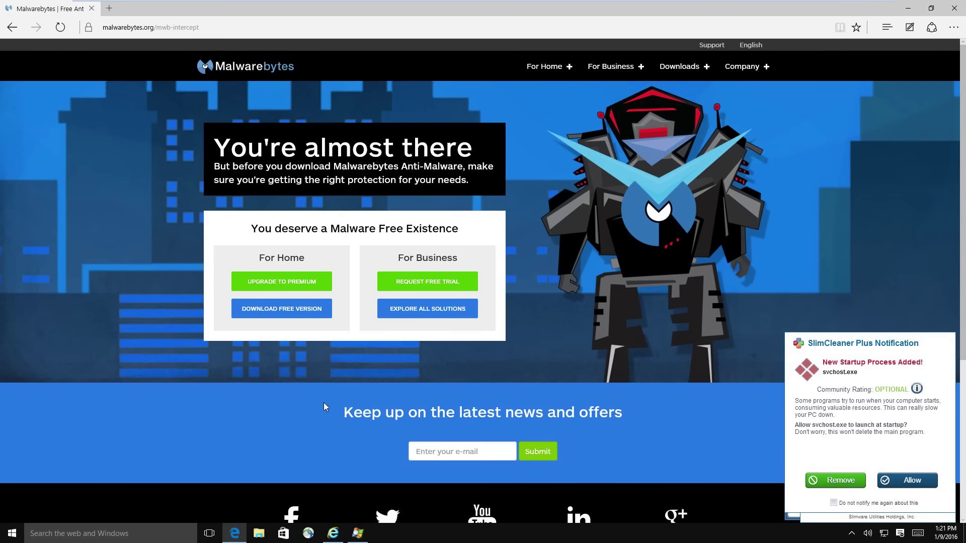
Step: Download the free mbam-setup-2.2.0.1024.exe and run it from Edge's download bar
click(262, 315)
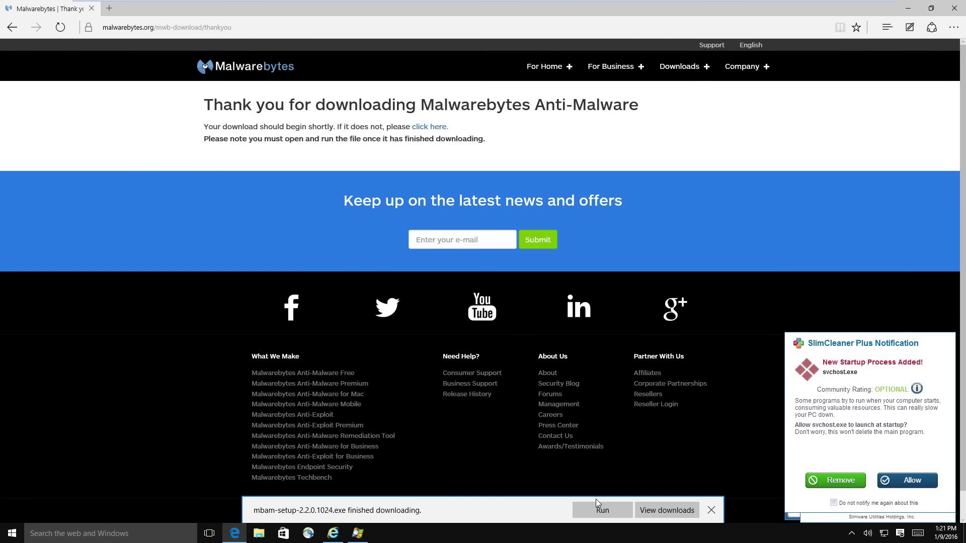
click(602, 511)
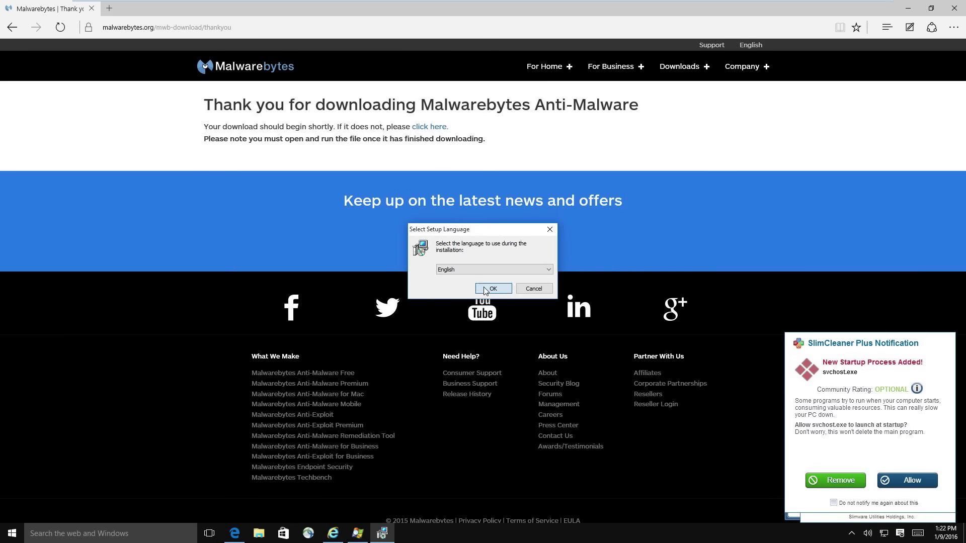
Step: Choose English as the setup language and accept the license agreement
click(490, 288)
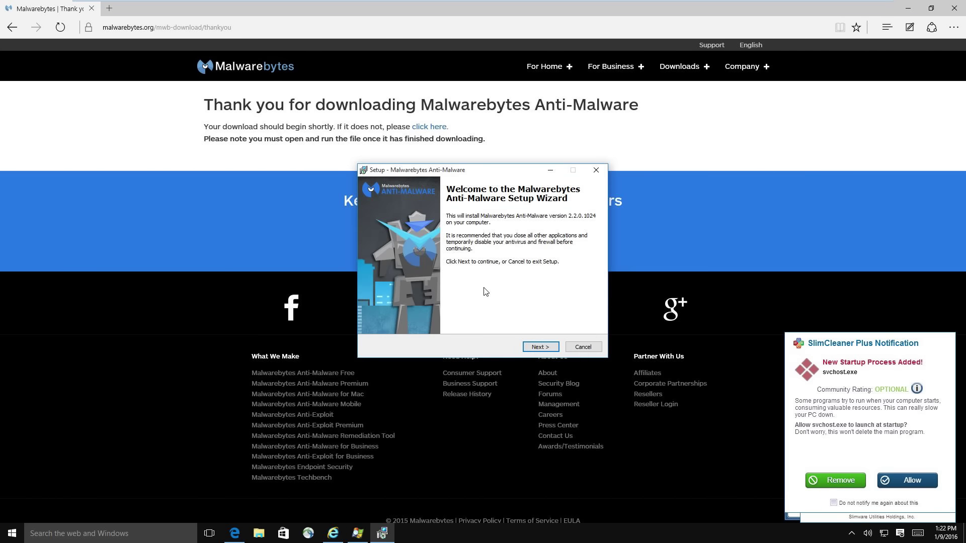
click(537, 348)
click(381, 316)
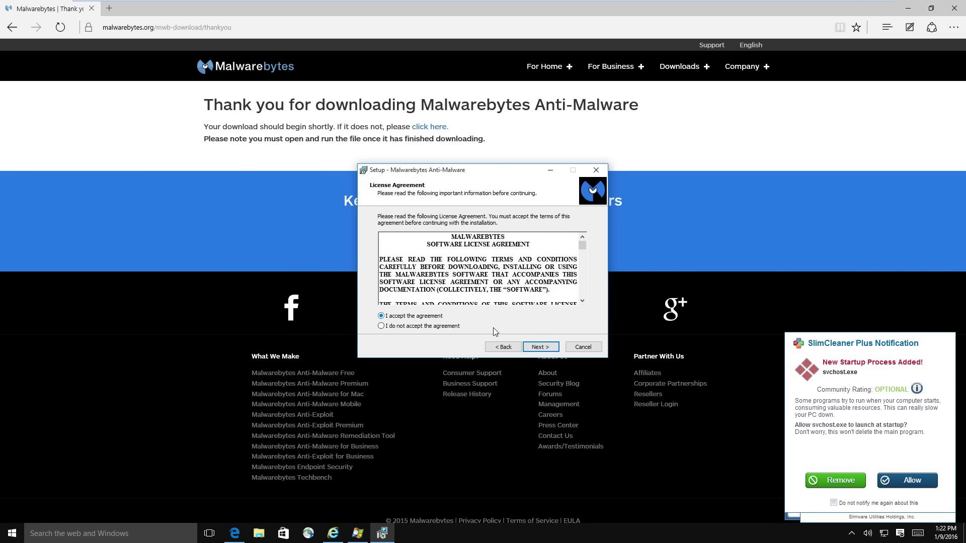
click(538, 347)
click(538, 347)
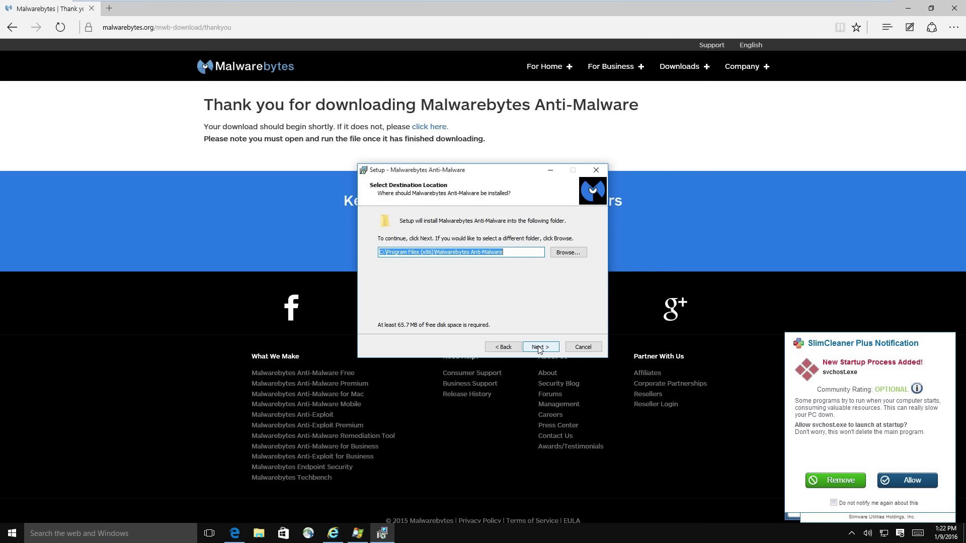
Step: Install with default folders and desktop icon, keeping the Premium free trial enabled
click(538, 348)
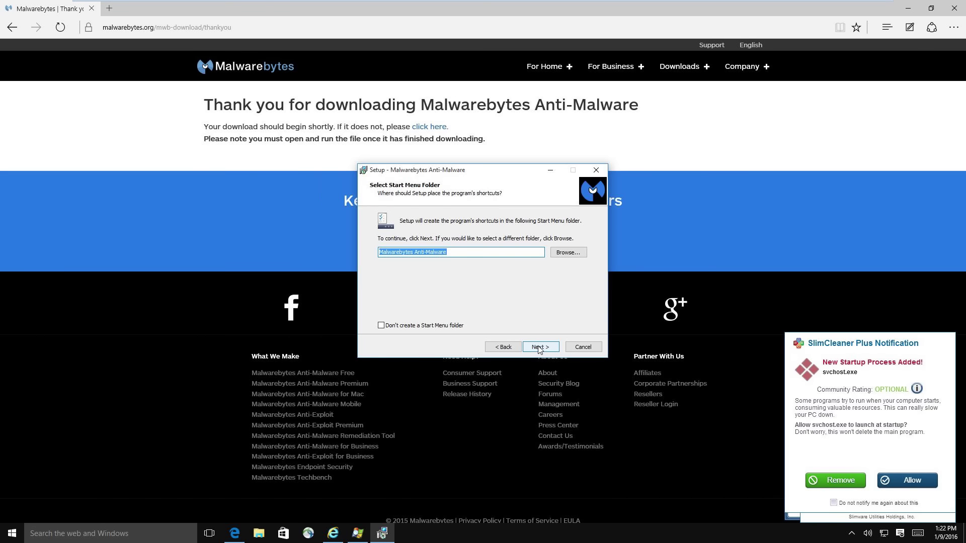
click(539, 349)
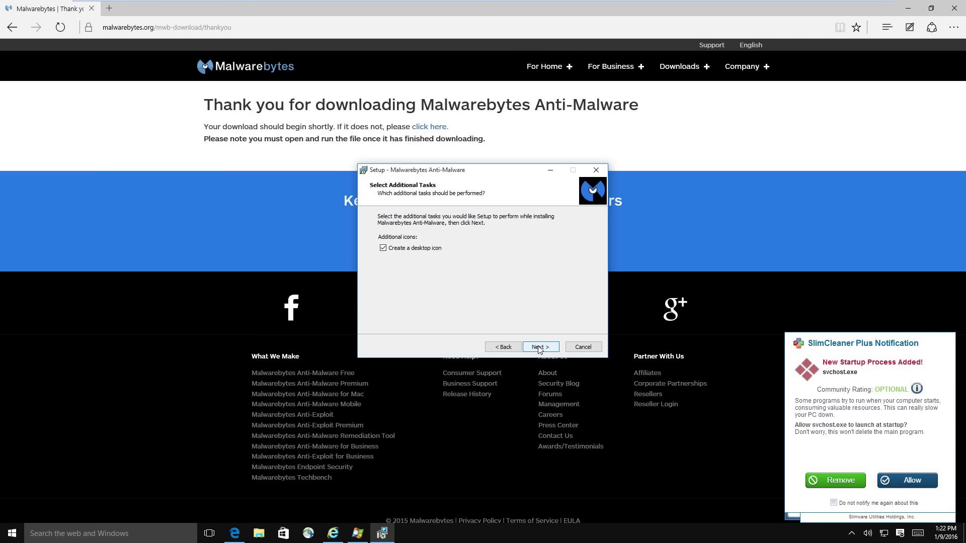
click(538, 349)
click(539, 348)
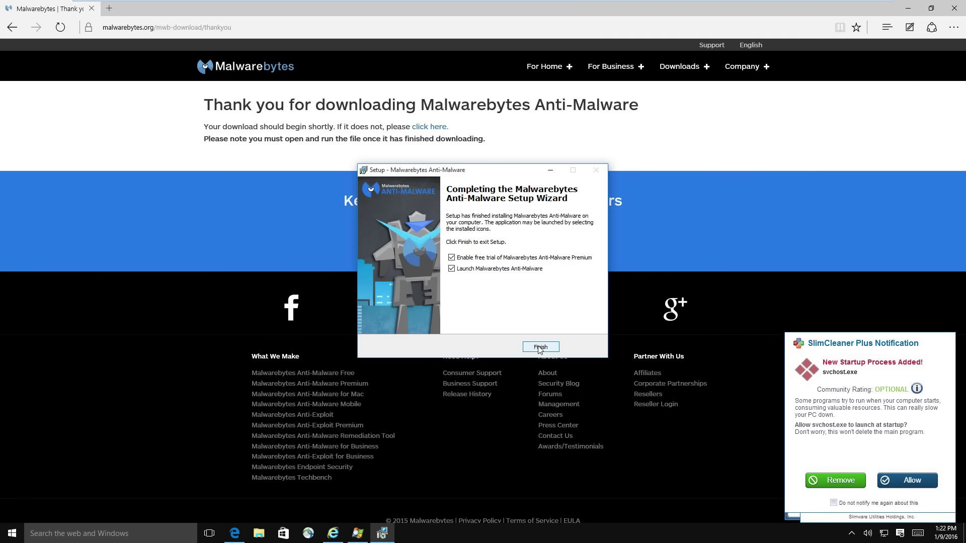
click(461, 259)
click(473, 258)
click(536, 347)
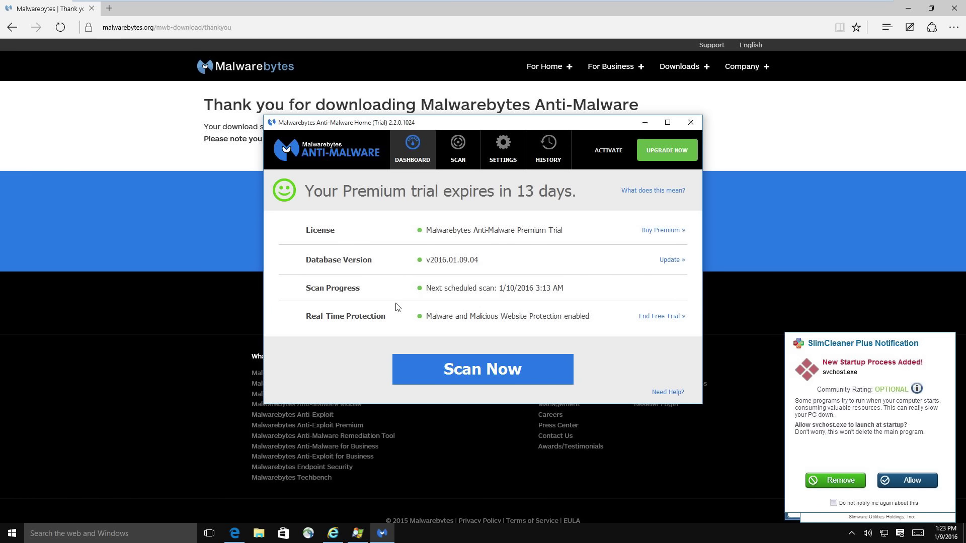
Step: Use the Dashboard's Update link beside Database Version to check for database updates
click(663, 259)
Step: Turn on 'Scan for rootkits' in the Detection and Protection settings
click(494, 152)
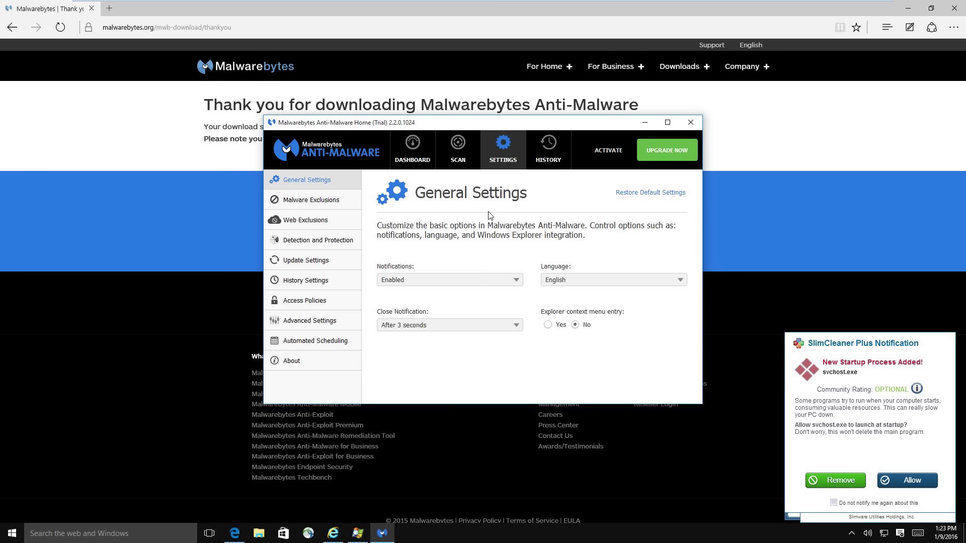
click(290, 201)
click(302, 228)
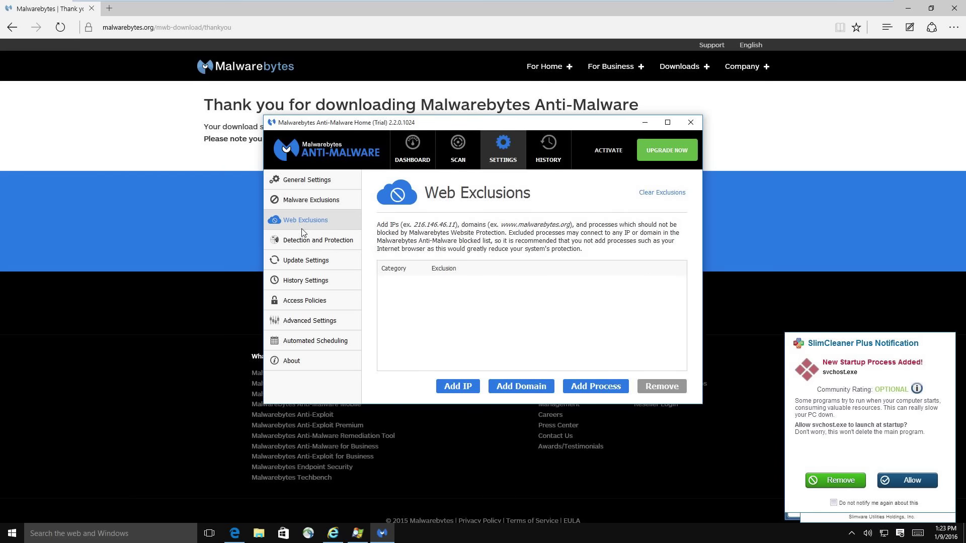
click(316, 245)
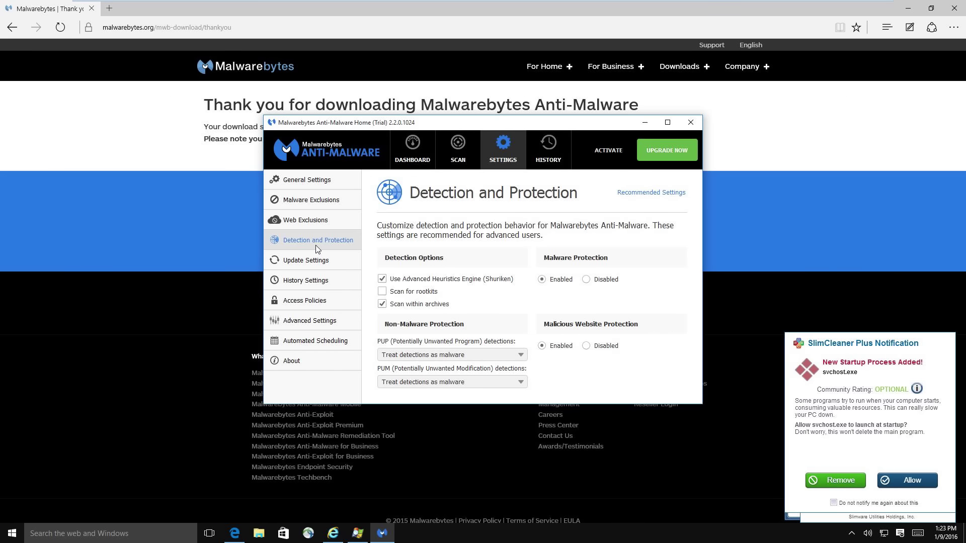
click(382, 291)
Step: Enable the self-protection module in Advanced Settings, then go to the scan choices
click(317, 263)
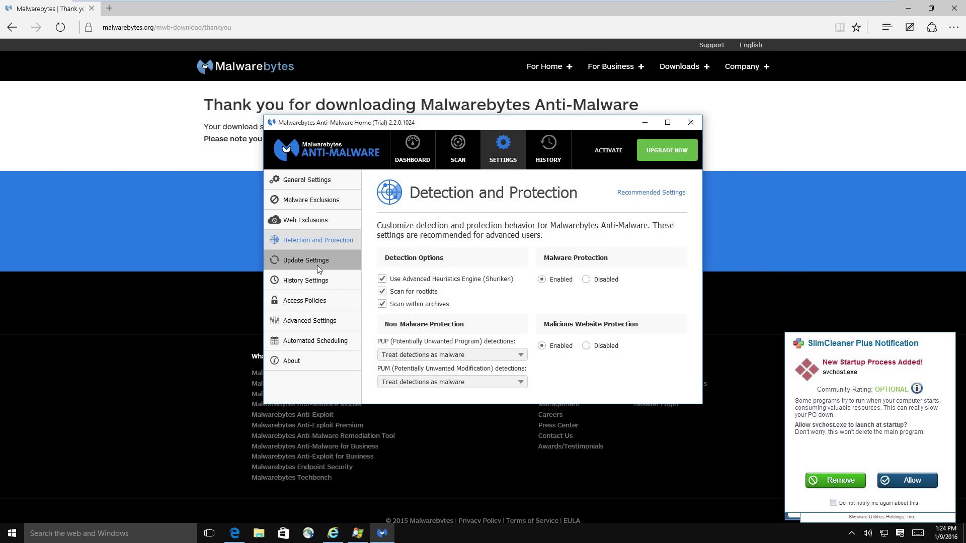
click(321, 277)
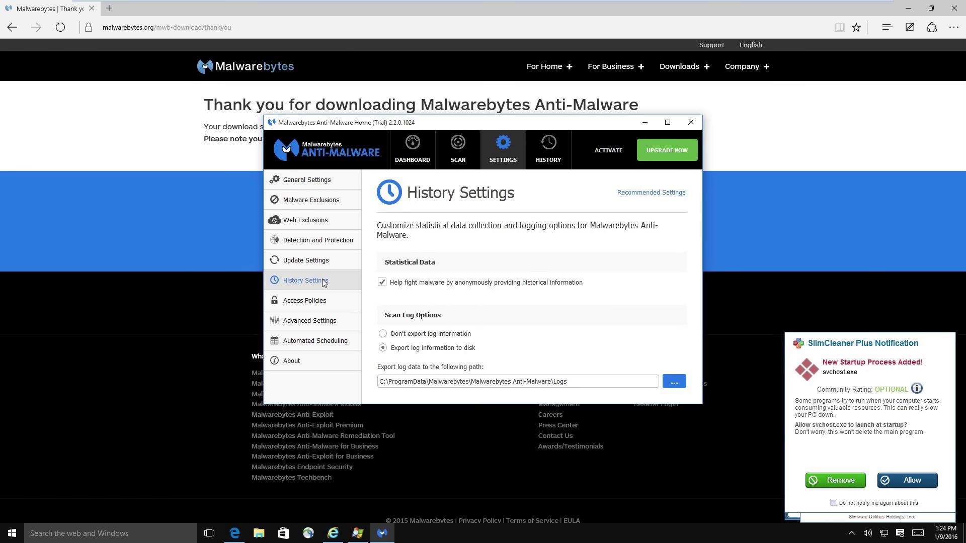
click(331, 303)
click(338, 320)
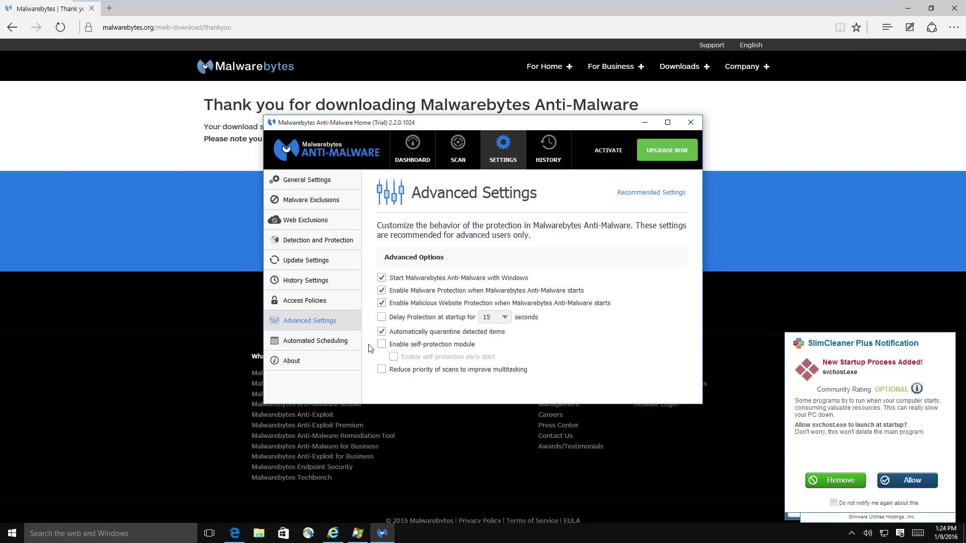
click(382, 346)
click(464, 149)
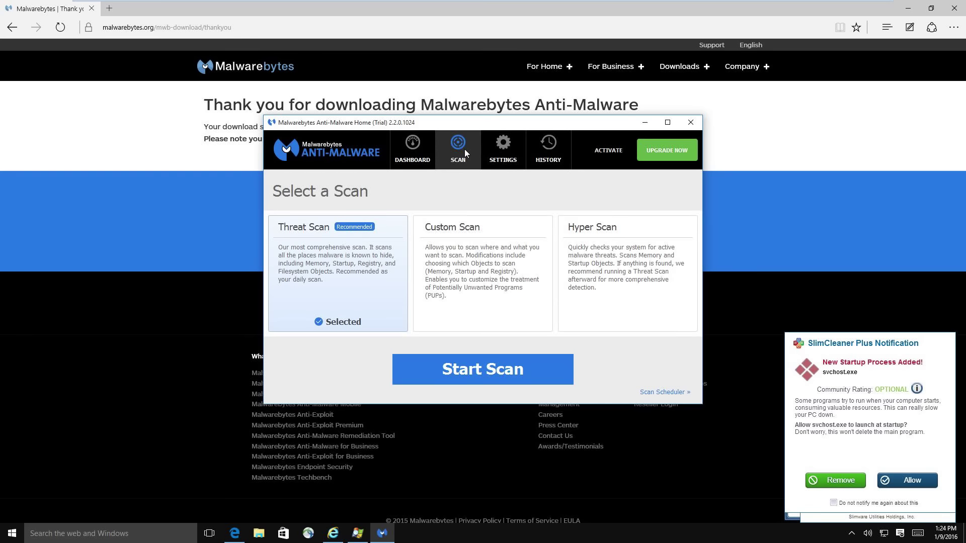
Step: Start a Custom Scan of drive C: with Scan for Rootkits checked
click(479, 257)
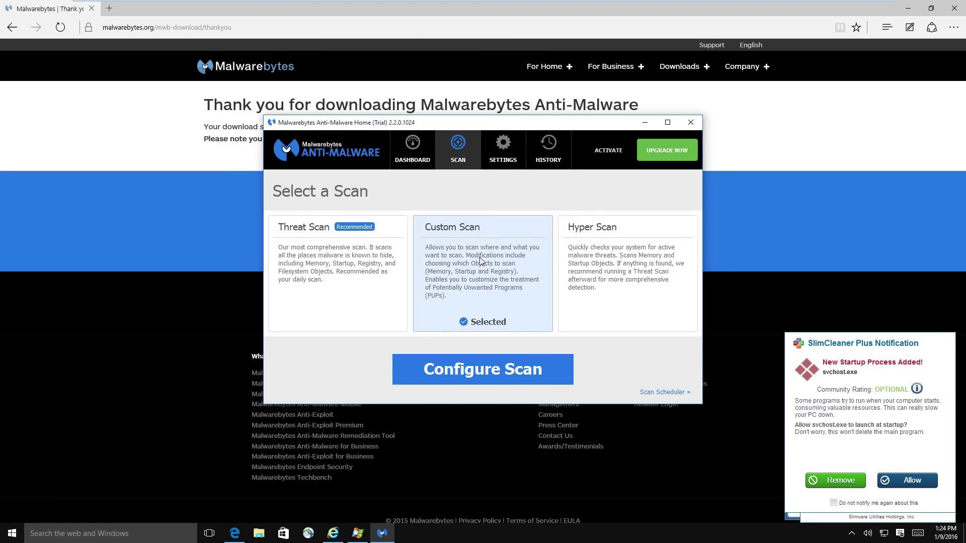
click(470, 364)
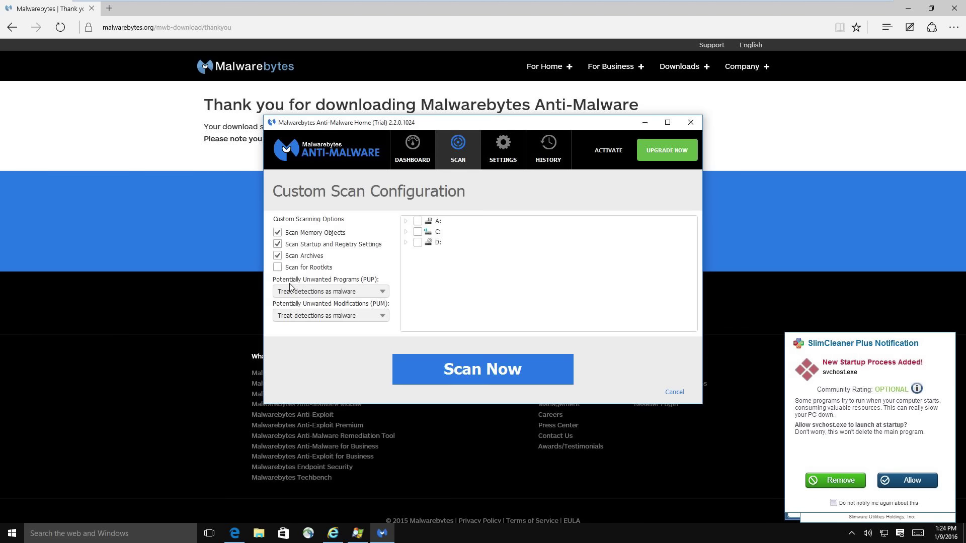
click(308, 270)
click(422, 235)
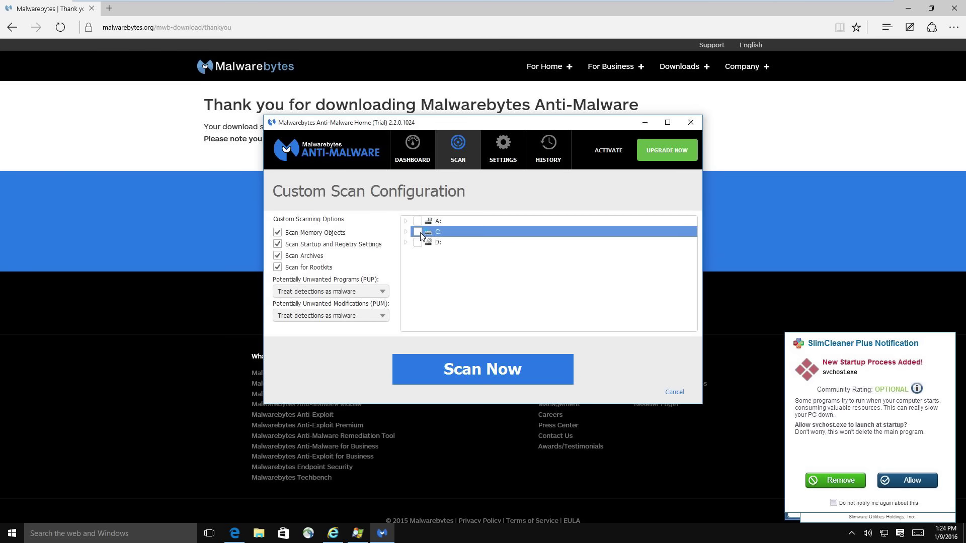
click(473, 375)
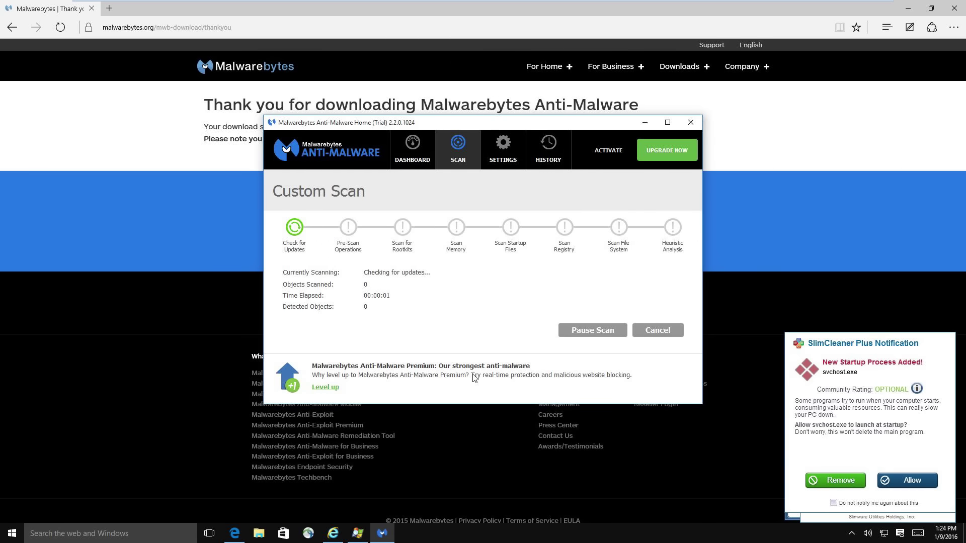
Step: Take the virtual machine out of full-screen view while the scan runs
mouse_move(539, 4)
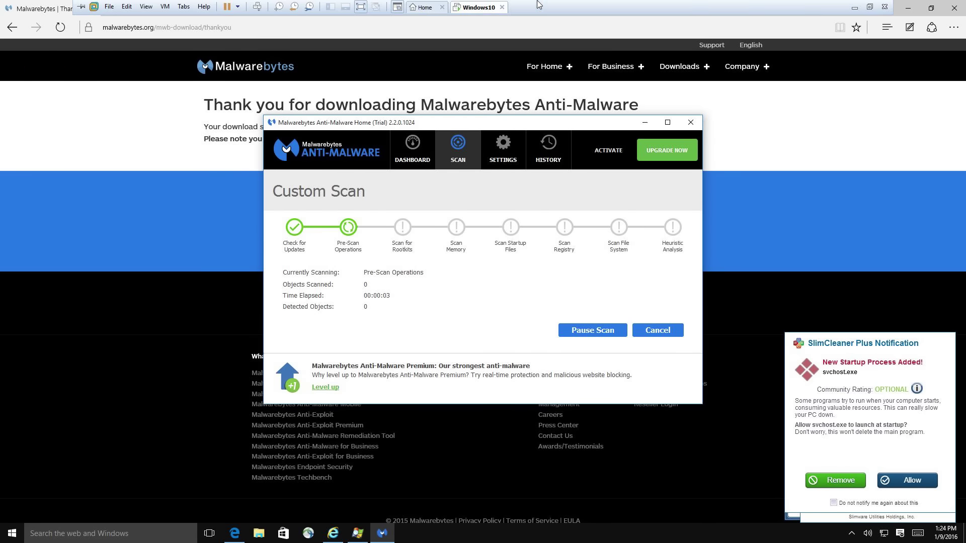
click(869, 7)
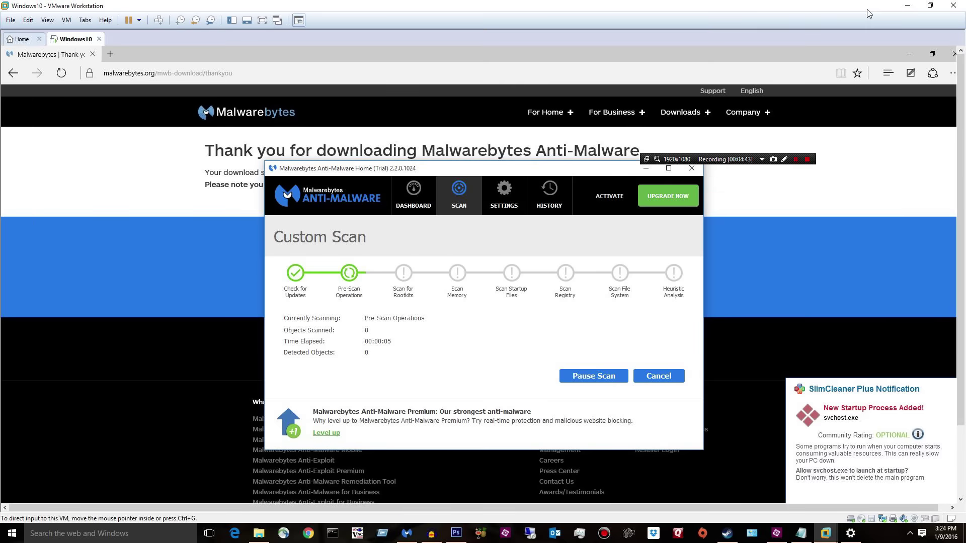
click(796, 160)
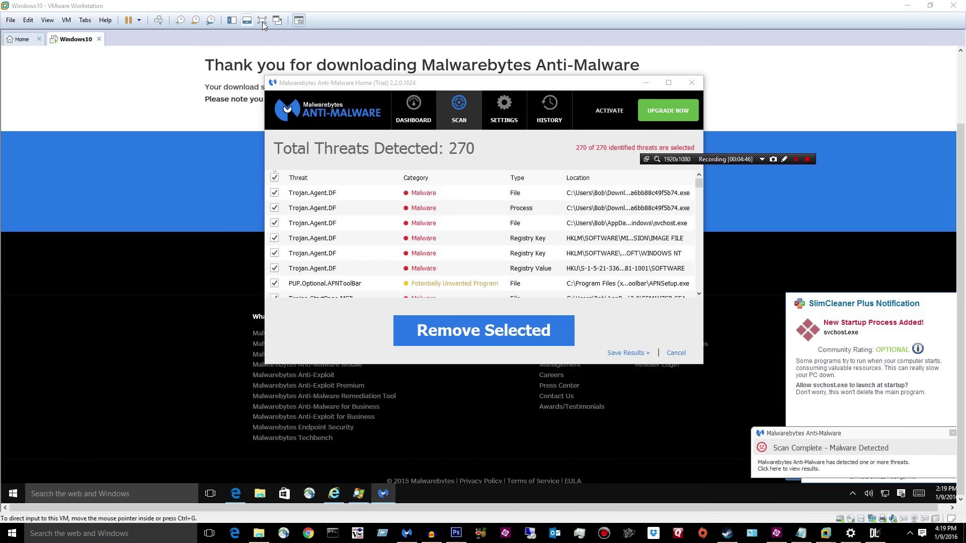
Step: Return to full screen, review the 270 checked threats, and remove the selection
click(263, 20)
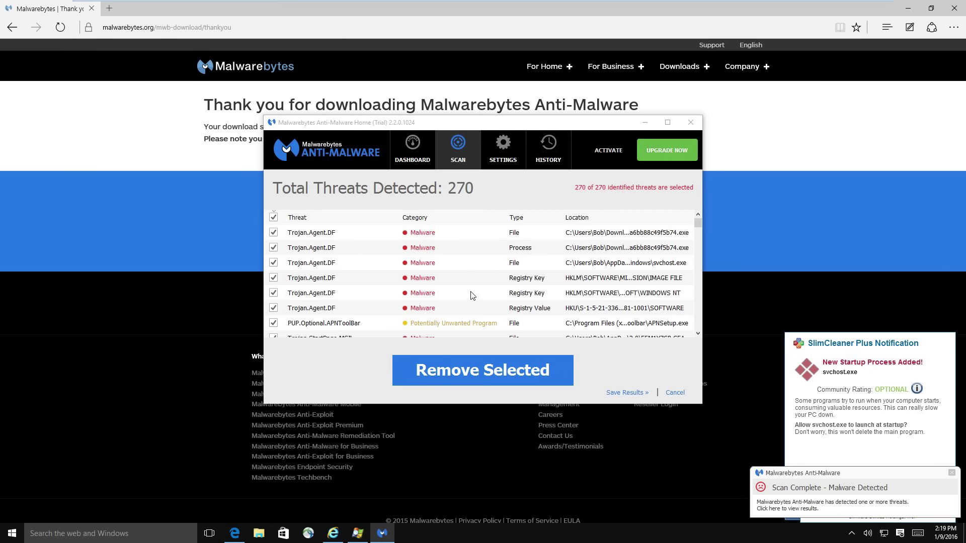
scroll(472, 340, down, 2)
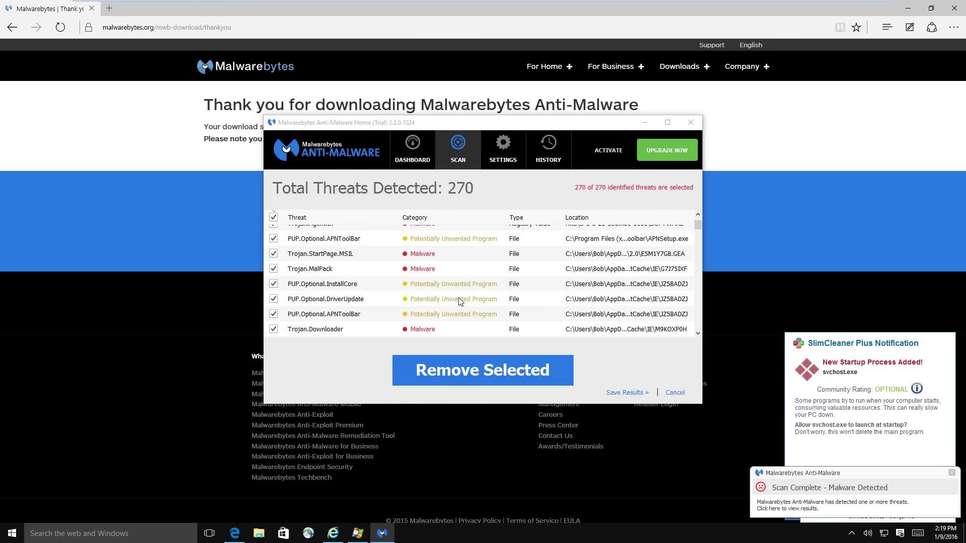
scroll(440, 285, down, 5)
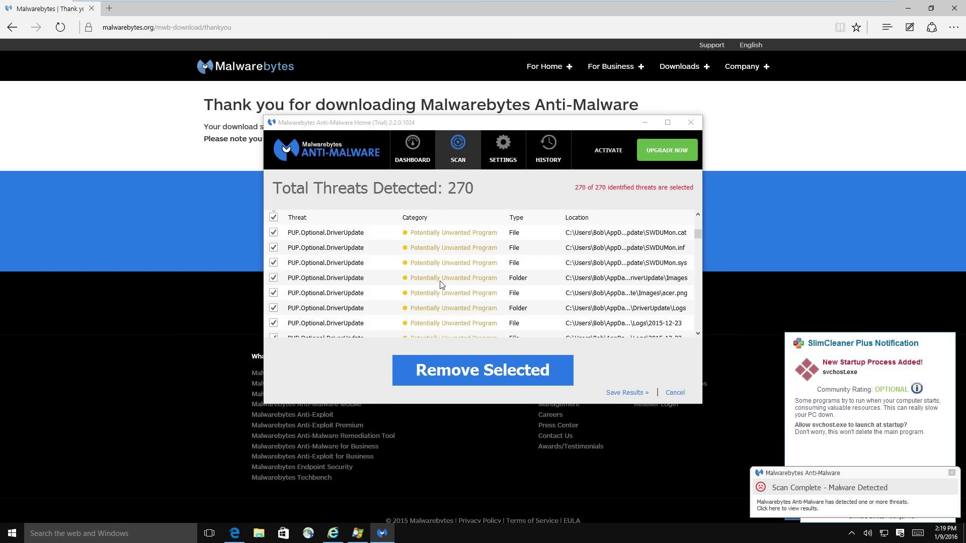
scroll(440, 285, down, 3)
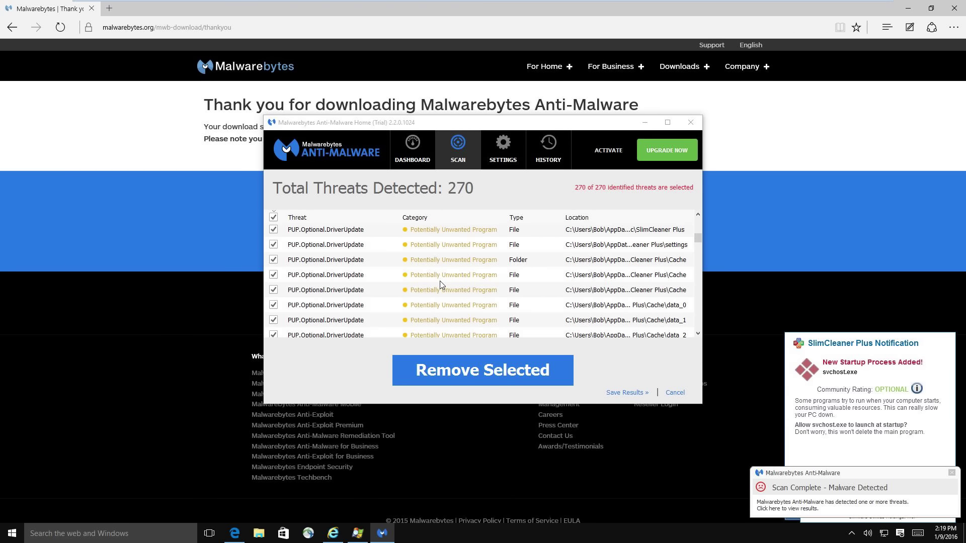
click(469, 364)
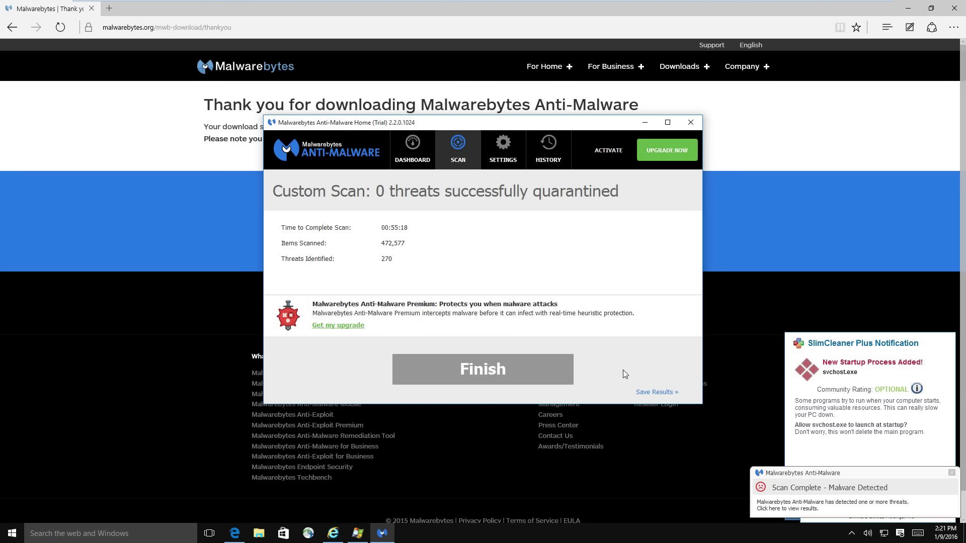
Step: Drag the scan summary window slightly left and down, then show hidden tray icons
drag(459, 123, 450, 140)
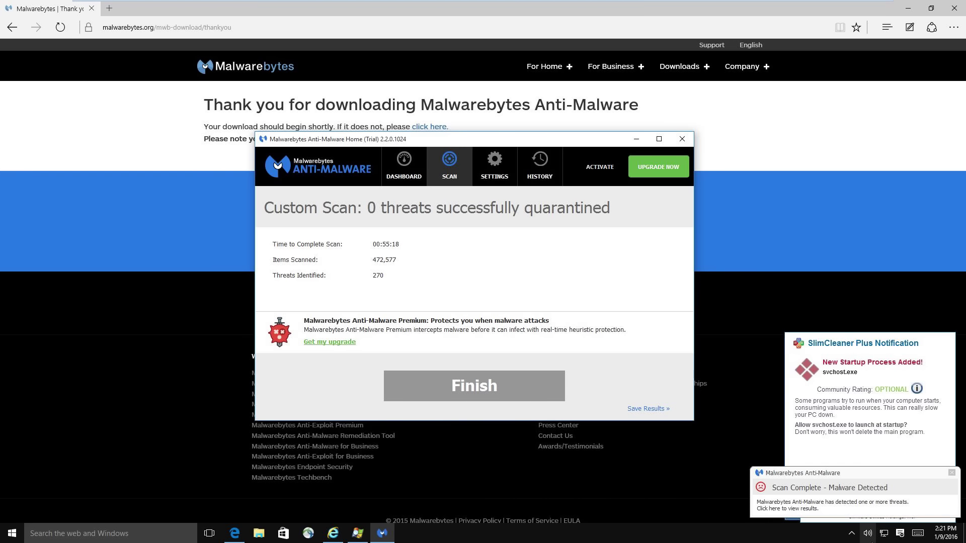
click(856, 541)
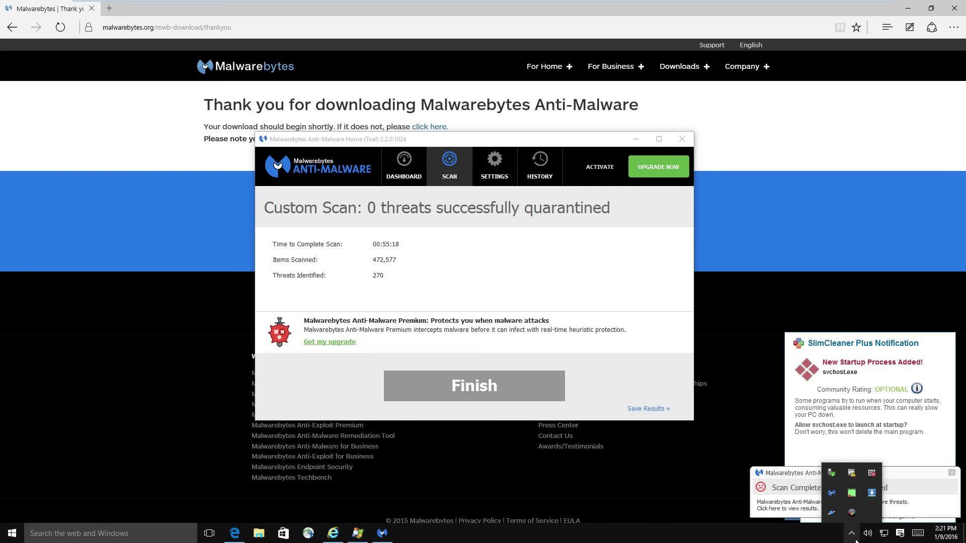
Step: Close the tray flyout and exit VMware full-screen while the 270 threats are quarantined
click(450, 385)
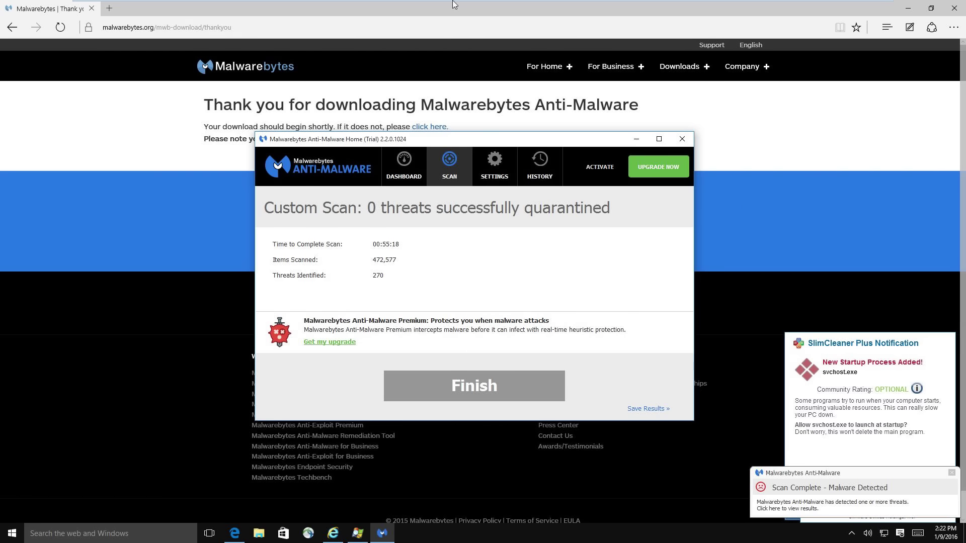
mouse_move(455, 3)
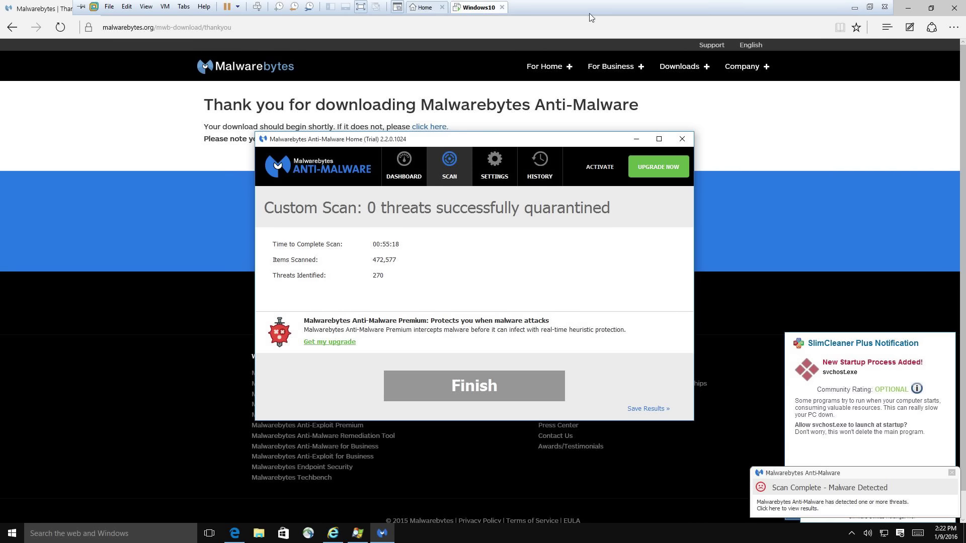
click(869, 7)
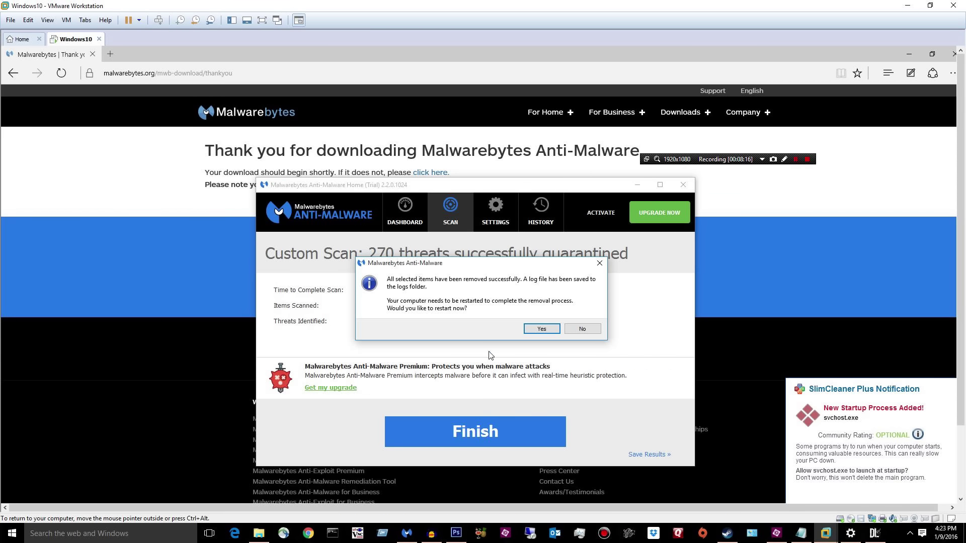
Step: Accept Malwarebytes' restart prompt so Windows reboots to finish removing the 270 threats
click(542, 329)
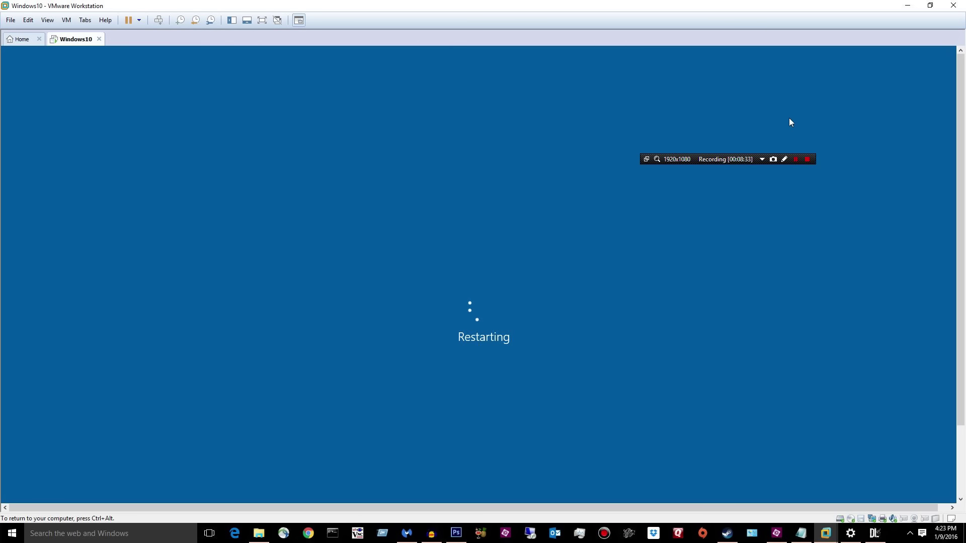
Step: Decline the SlimCleaner Plus scan offer with No Thanks
click(797, 159)
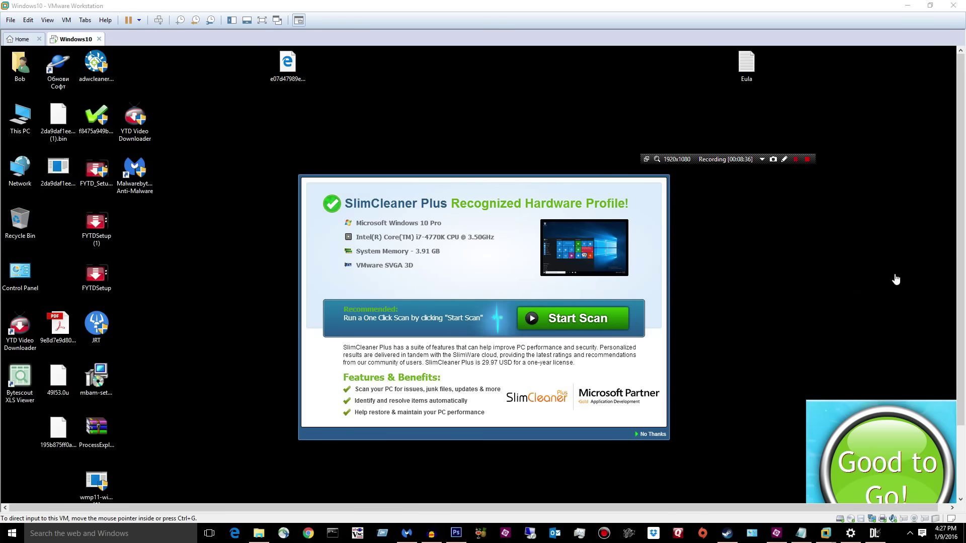
drag(962, 231, 964, 390)
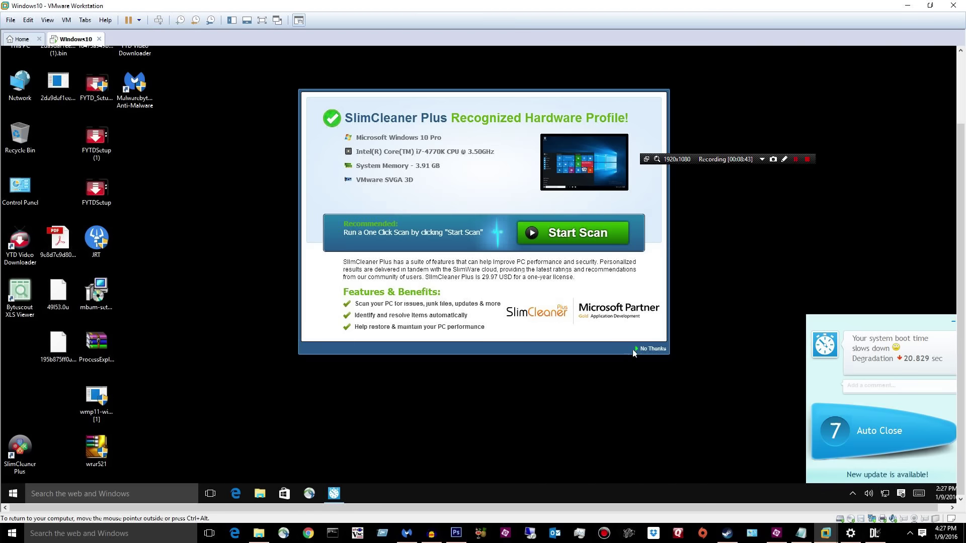
click(648, 349)
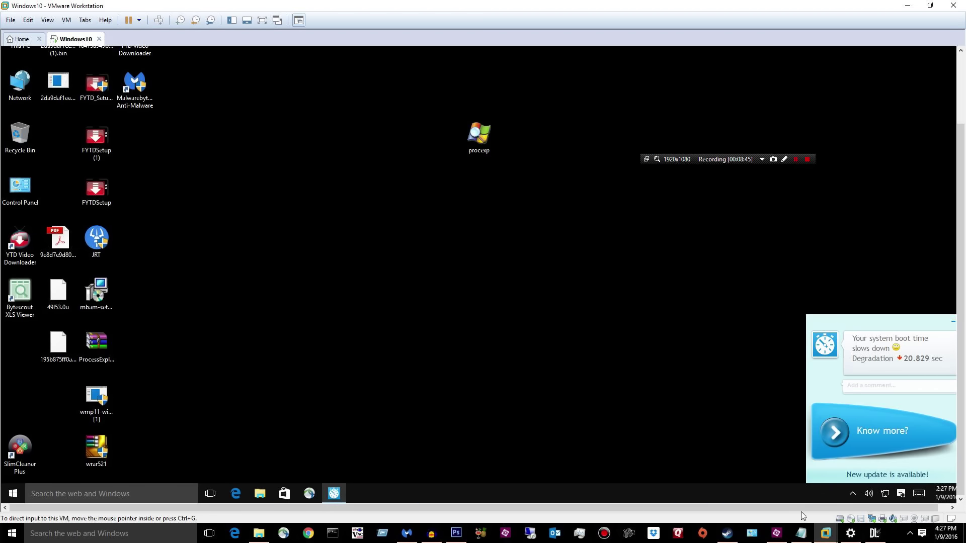
Step: Close the boot-time slowdown popup on the guest desktop
drag(898, 508, 909, 503)
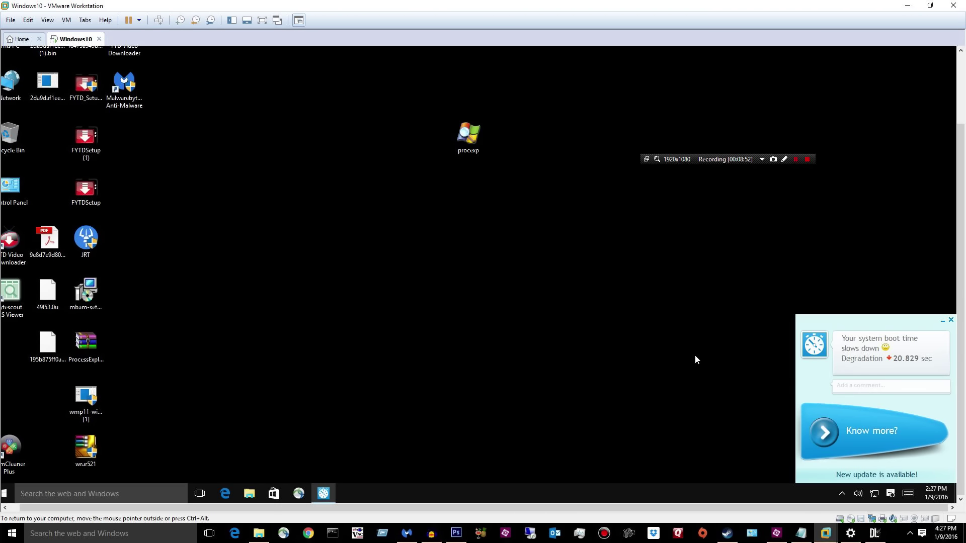
click(950, 321)
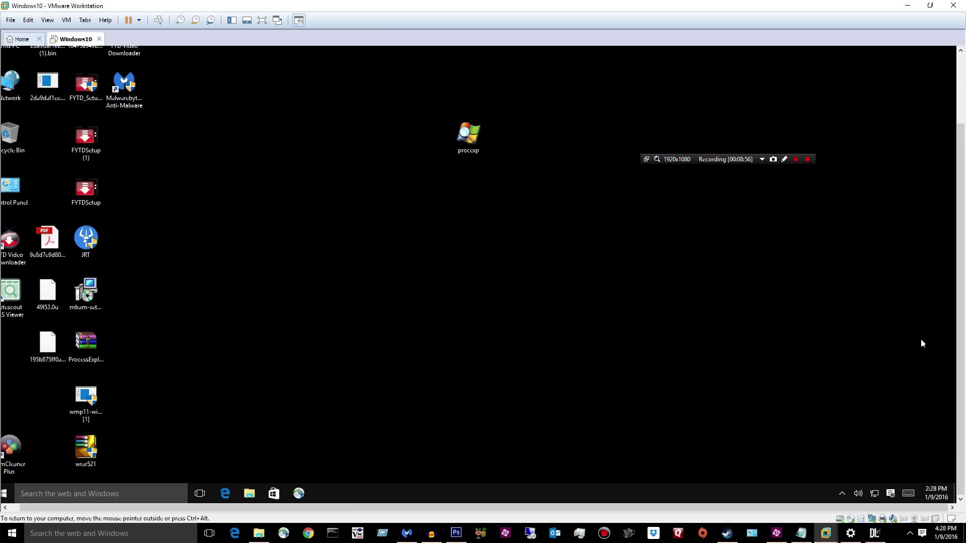
drag(755, 509, 596, 517)
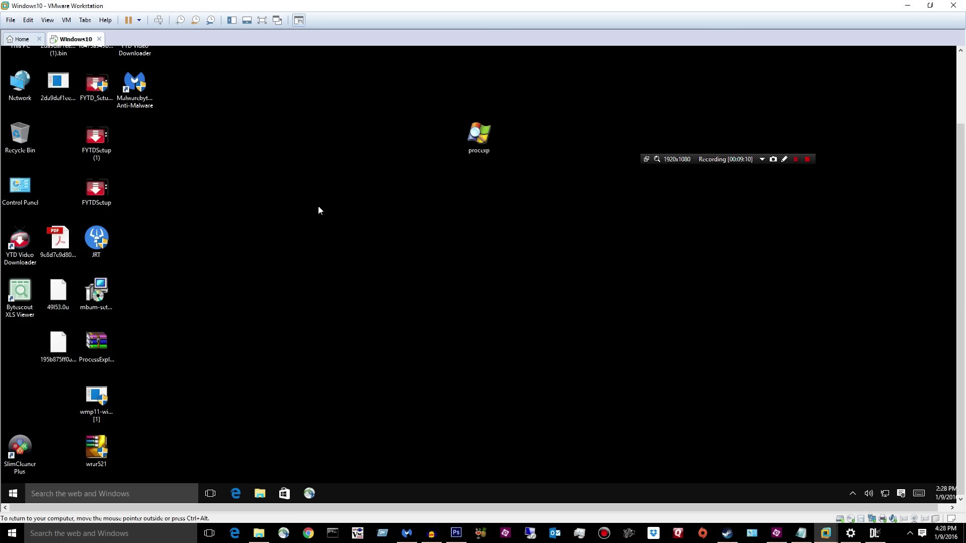
Step: Update Kaspersky's virus databases from My Update Center, then show the Objects Scan list
click(795, 159)
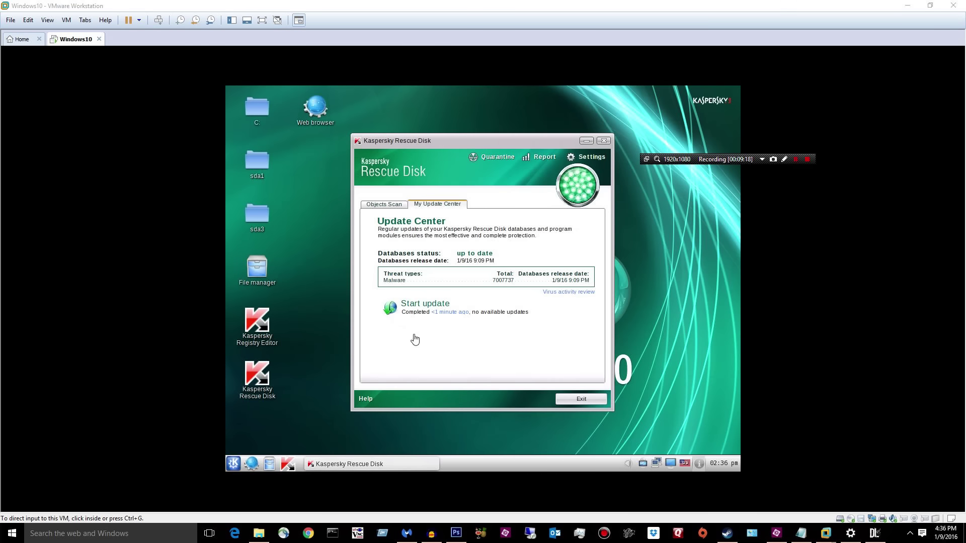
click(415, 308)
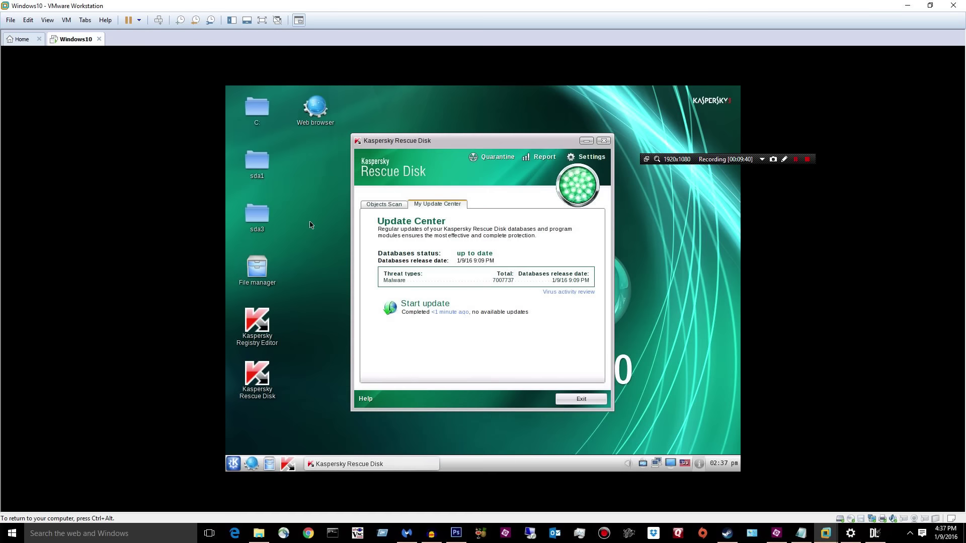
click(378, 207)
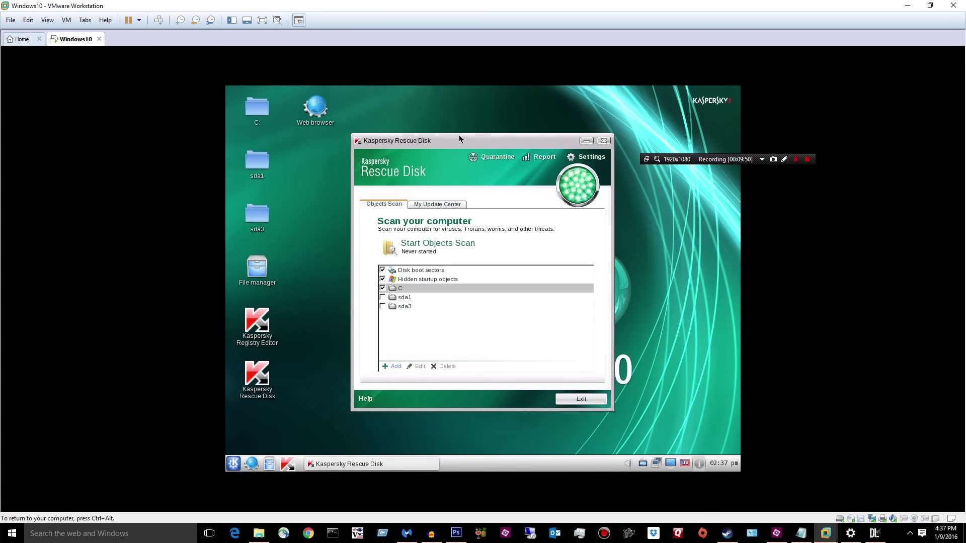
Step: Run the objects scan on boot sectors, startup objects and C: until AdWrapper adware is flagged
click(466, 250)
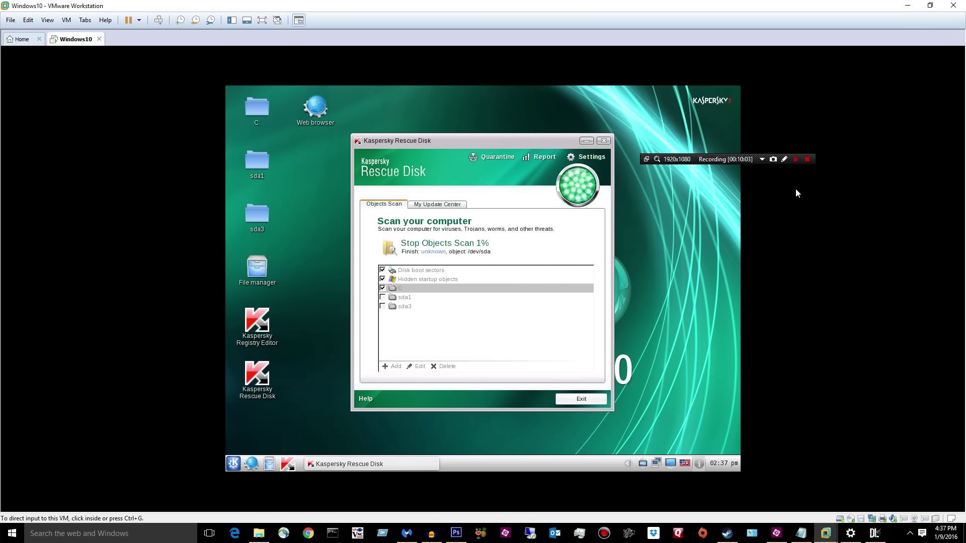
click(795, 160)
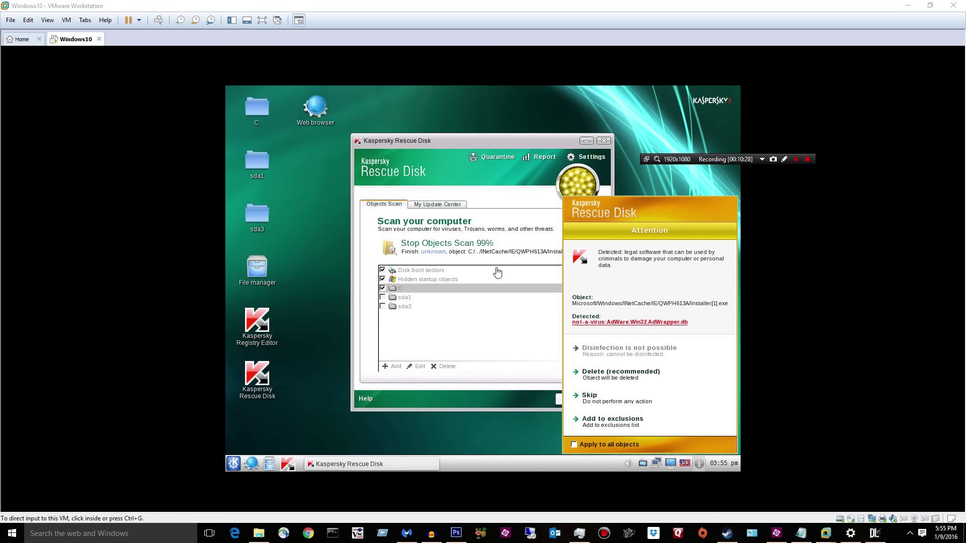
Step: Choose Delete (recommended) for the not-a-virus:AdWare.Win32.AdWrapper.db installer
click(591, 447)
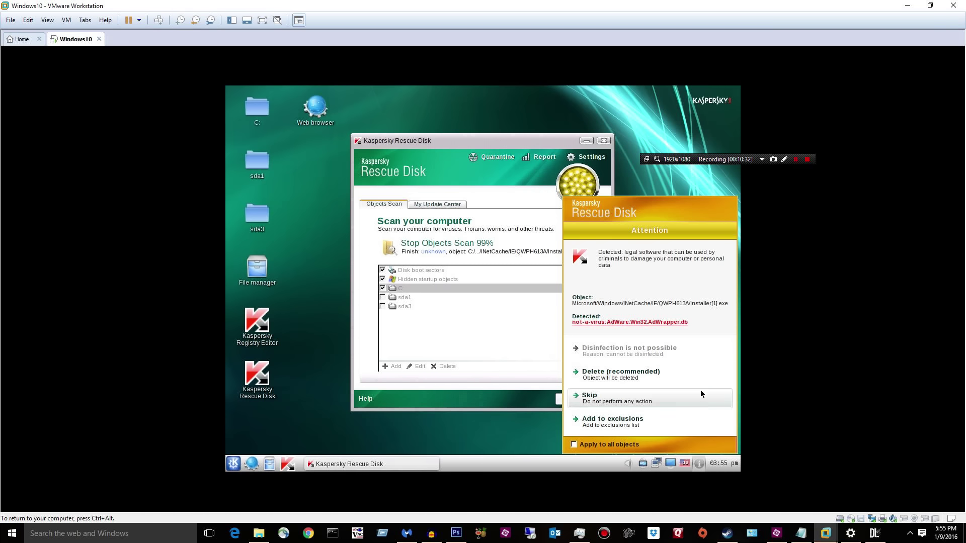
click(676, 373)
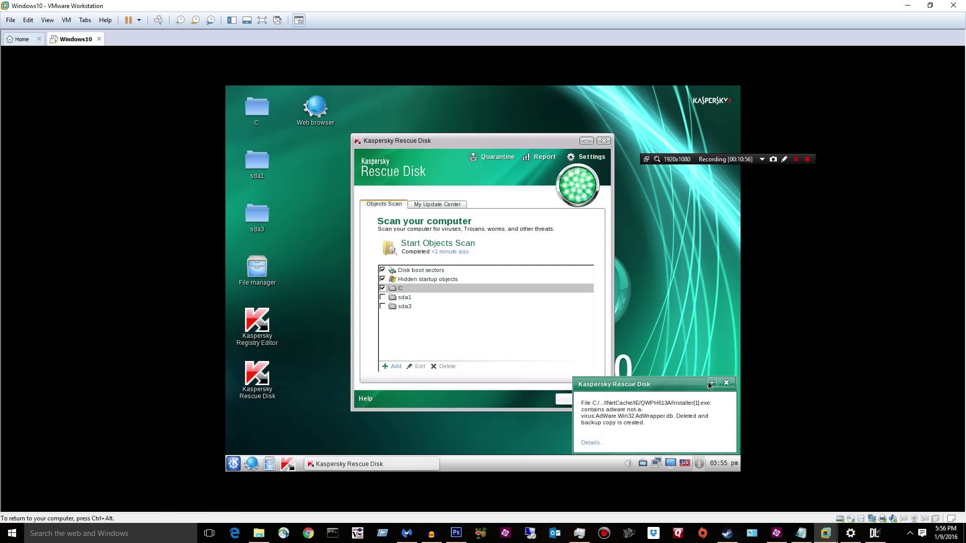
Step: Dismiss the notification confirming the adware file was deleted once the scan completes
click(710, 384)
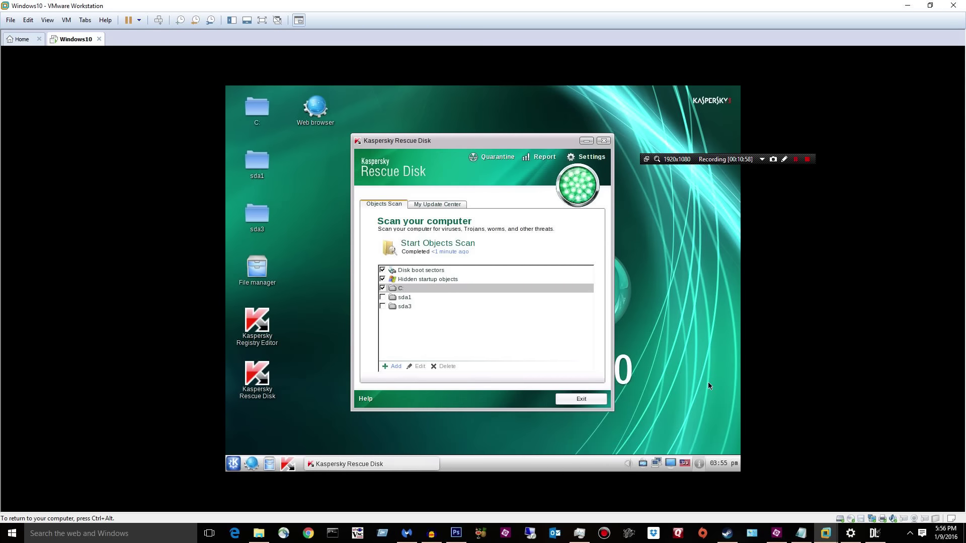